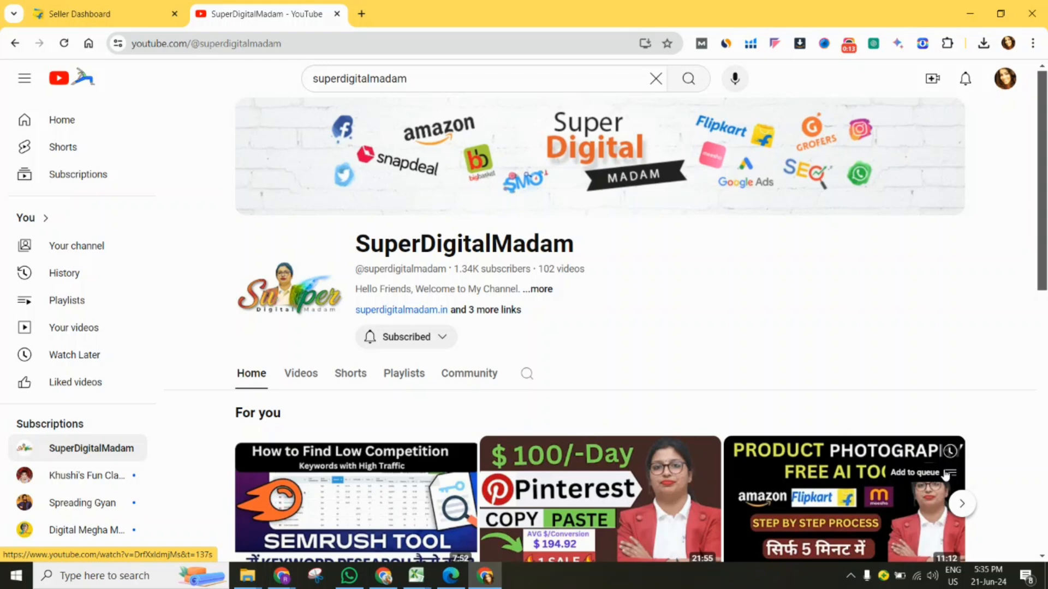
Open Amazon Seller Central's Manage Inventory page in a new browser tab and inspect the GD_LMF900-new product's MRP
click(104, 14)
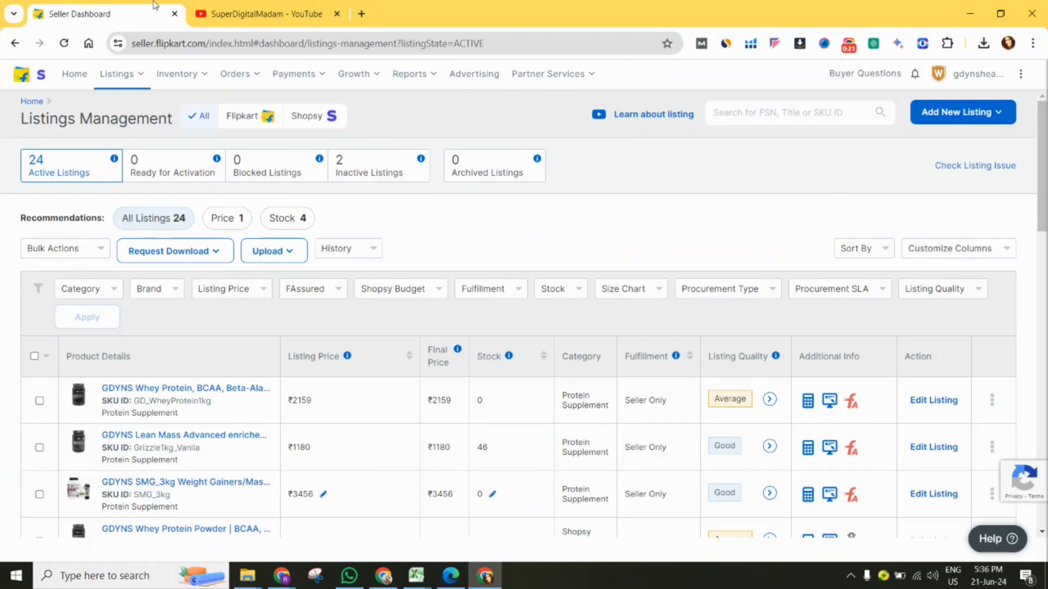
click(362, 14)
text(se)
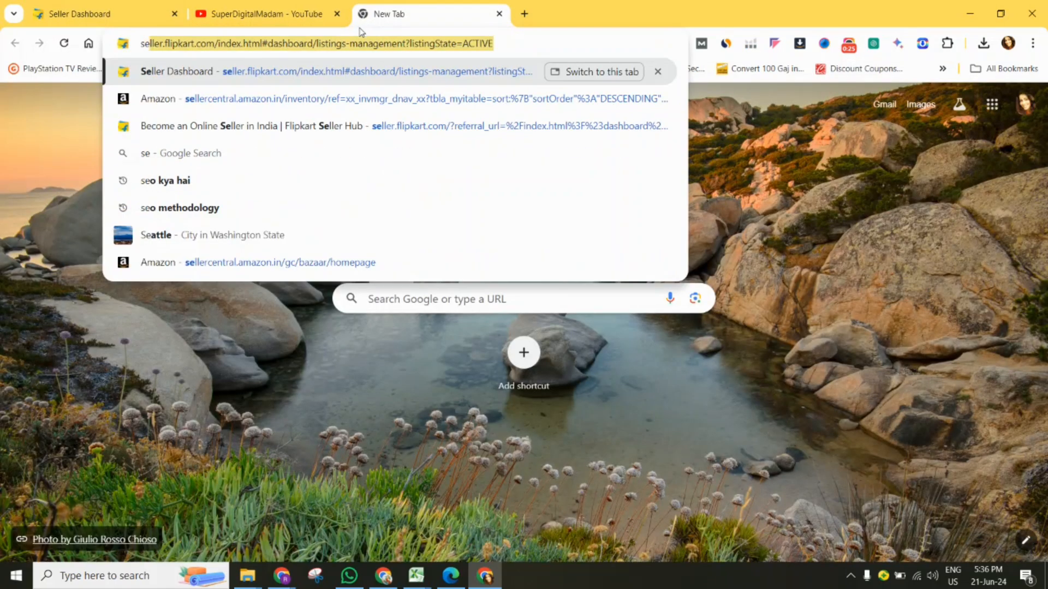
text(ll)
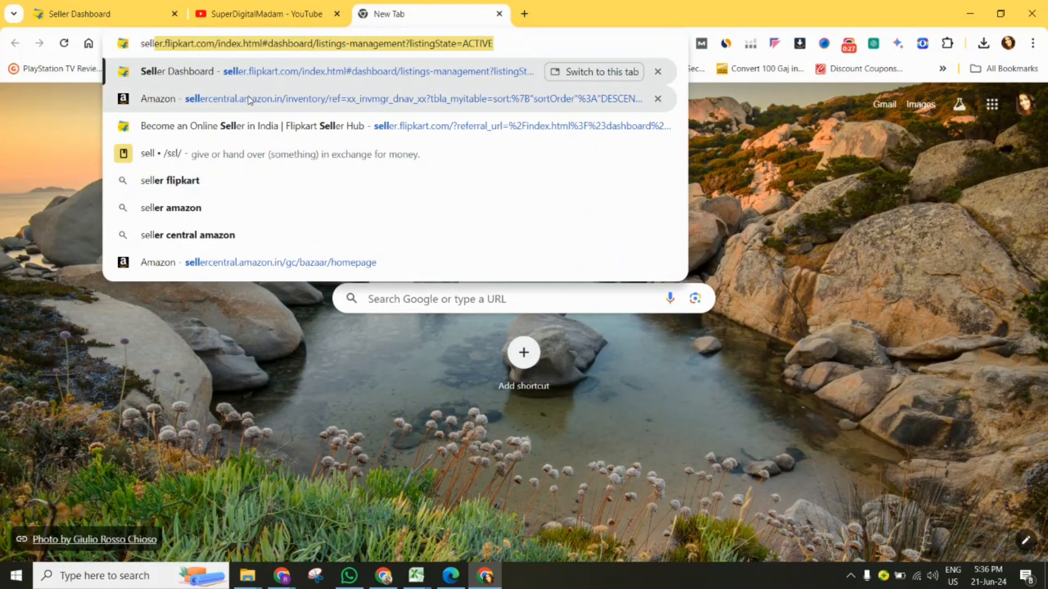
click(248, 100)
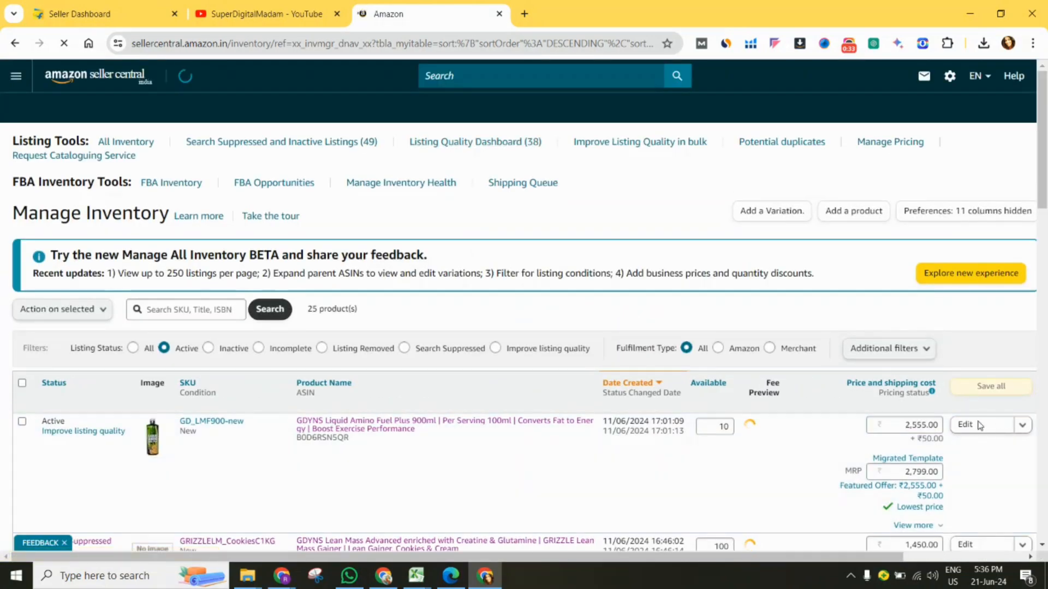
double_click(910, 476)
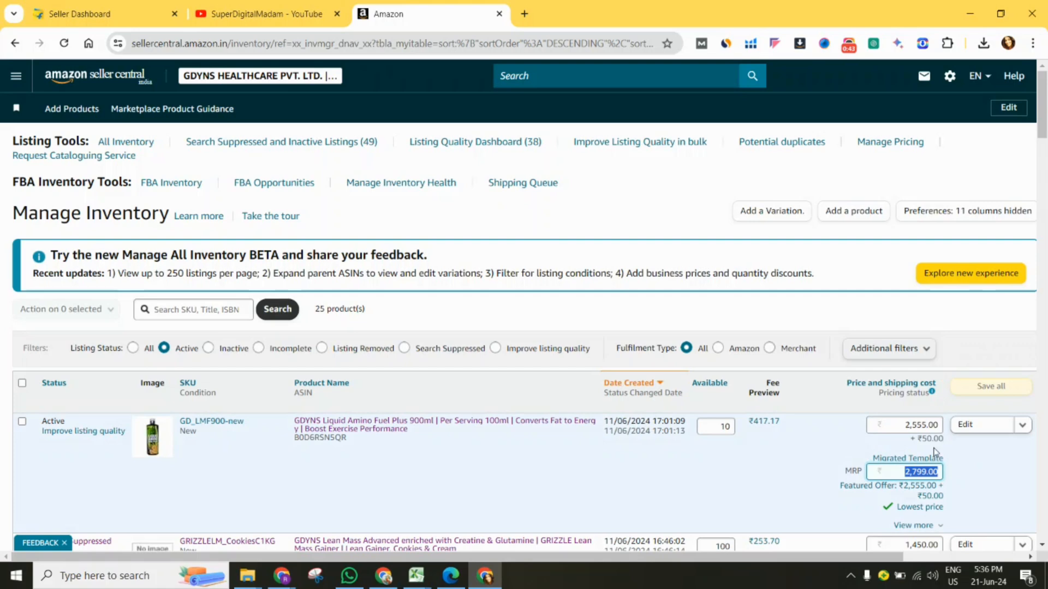
Return to the Flipkart Listings Management page and open the GD_WheyProtein1kg listing for editing at its MRP
click(111, 7)
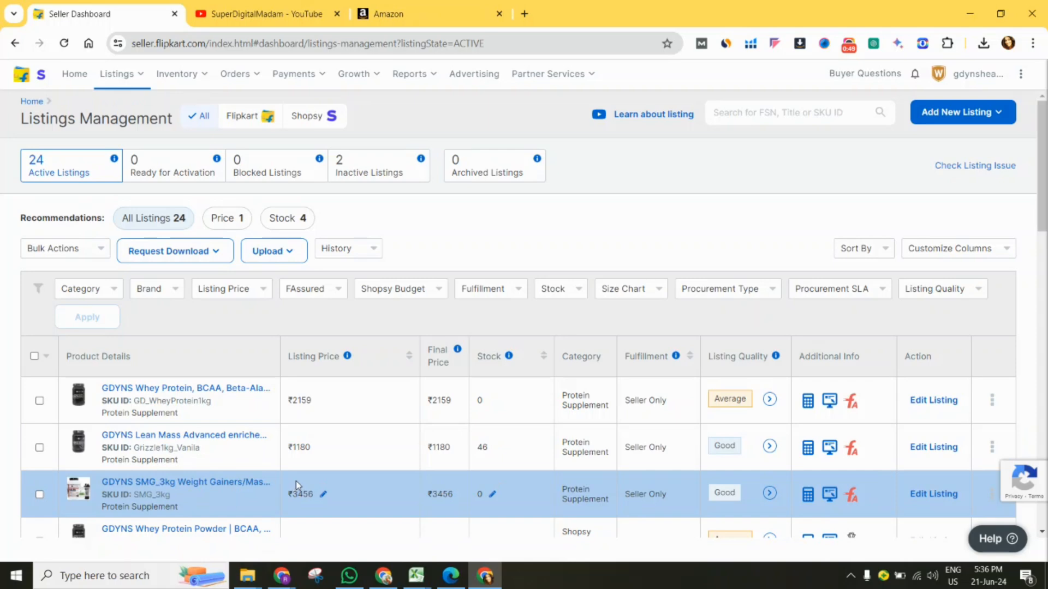
scroll(1042, 229, down, 1)
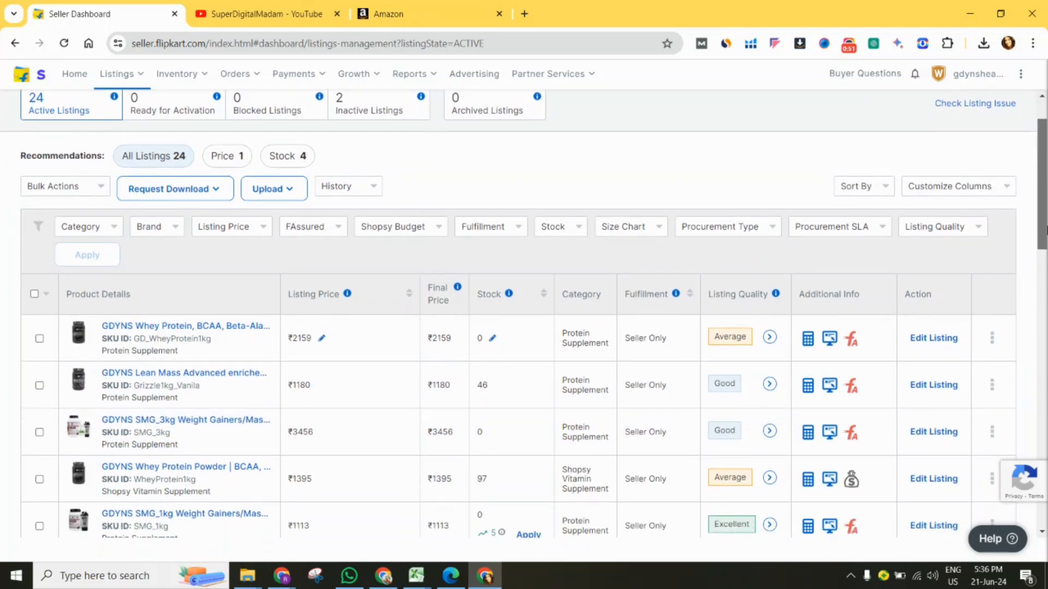
scroll(1046, 229, down, 1)
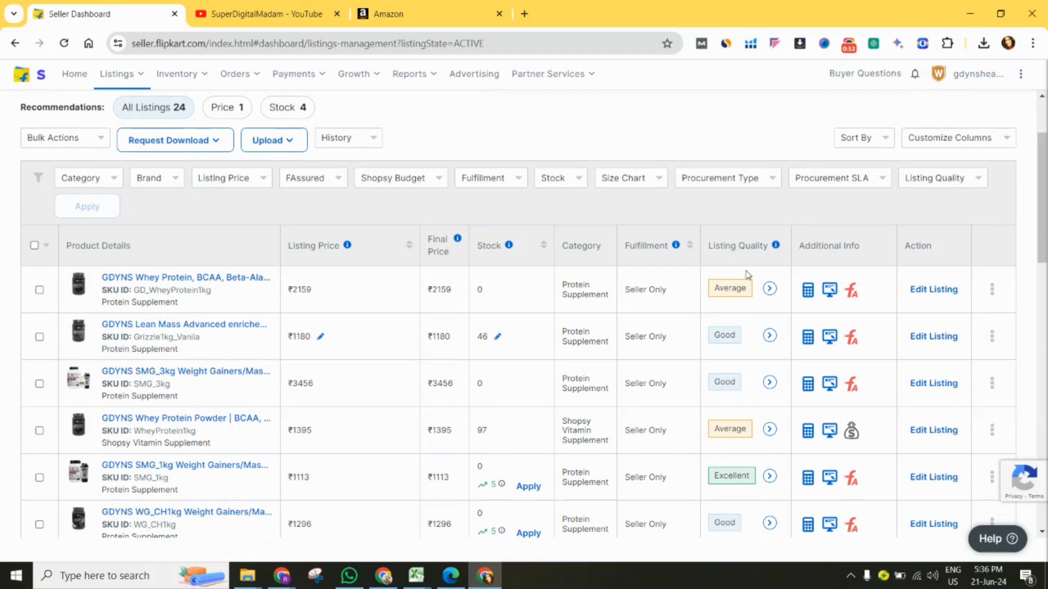
click(934, 290)
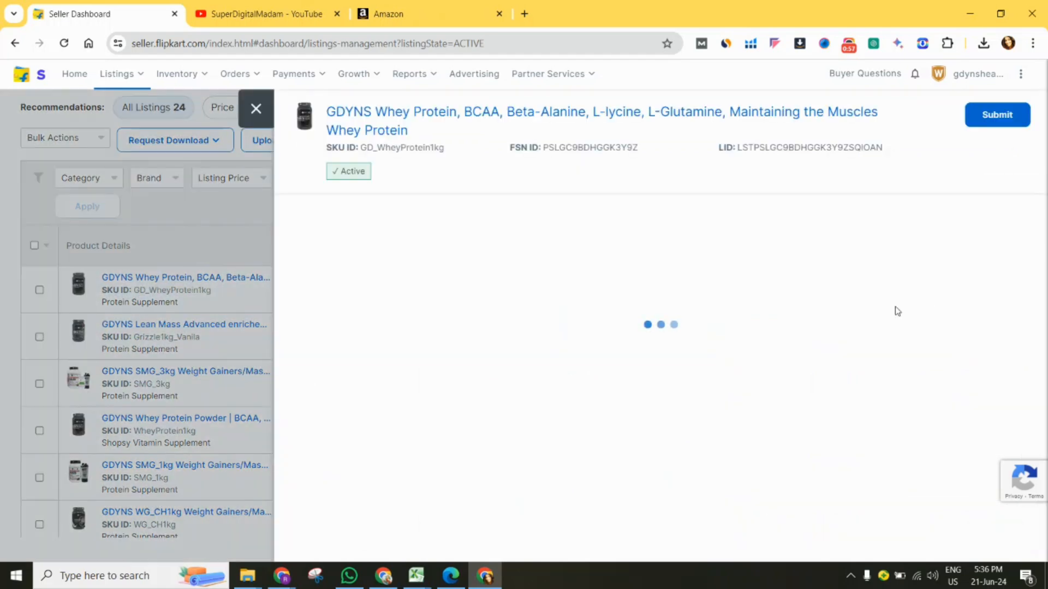
click(505, 388)
double_click(505, 387)
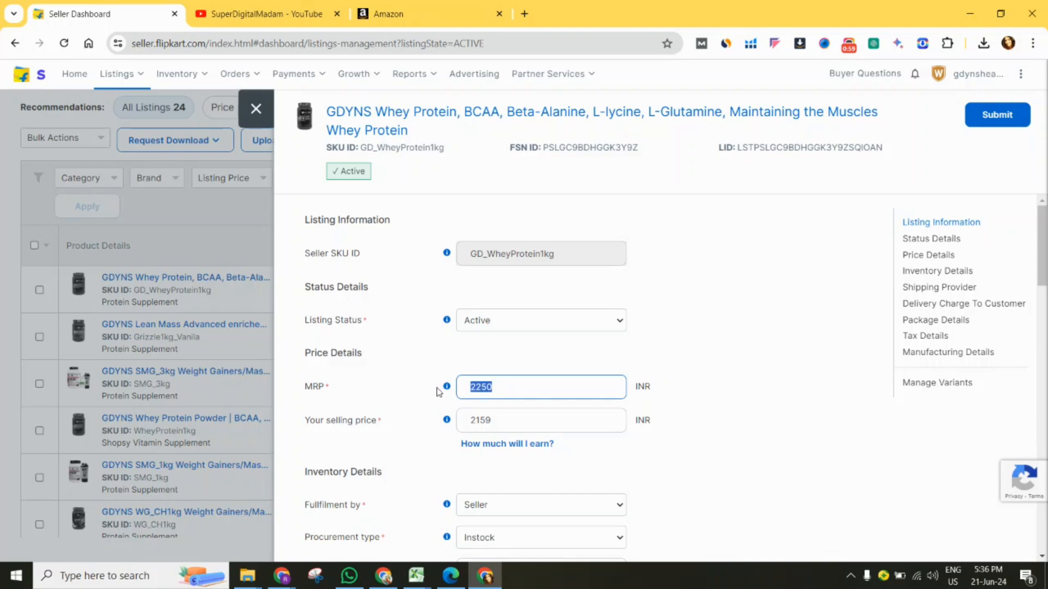
Switch to the Excel workbook New Listing_17june2024 and look up the price of WHEY POWER PROTEIN
mouse_move(416, 575)
click(268, 510)
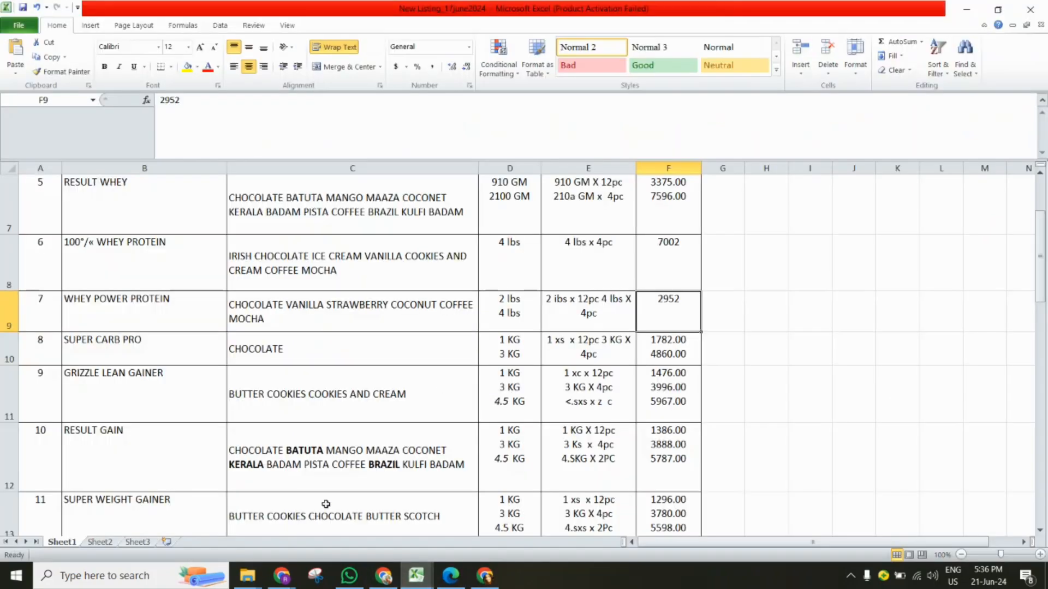
click(103, 299)
click(670, 301)
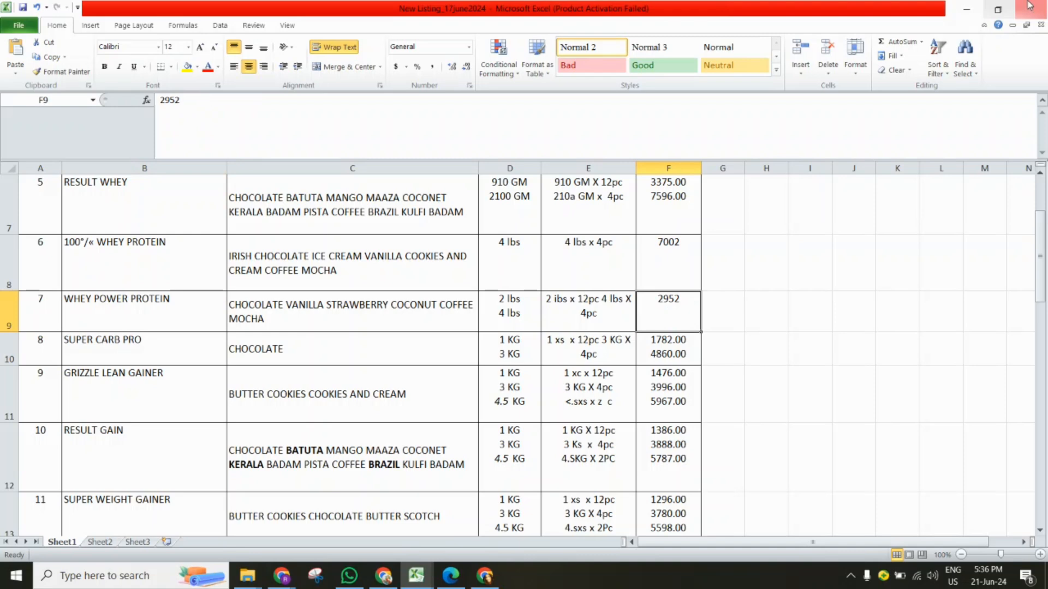
Back in the Flipkart listing GD_WheyProtein1kg, try to submit an MRP of 2952 INR, then close the listing editor
click(966, 9)
double_click(522, 391)
text(29)
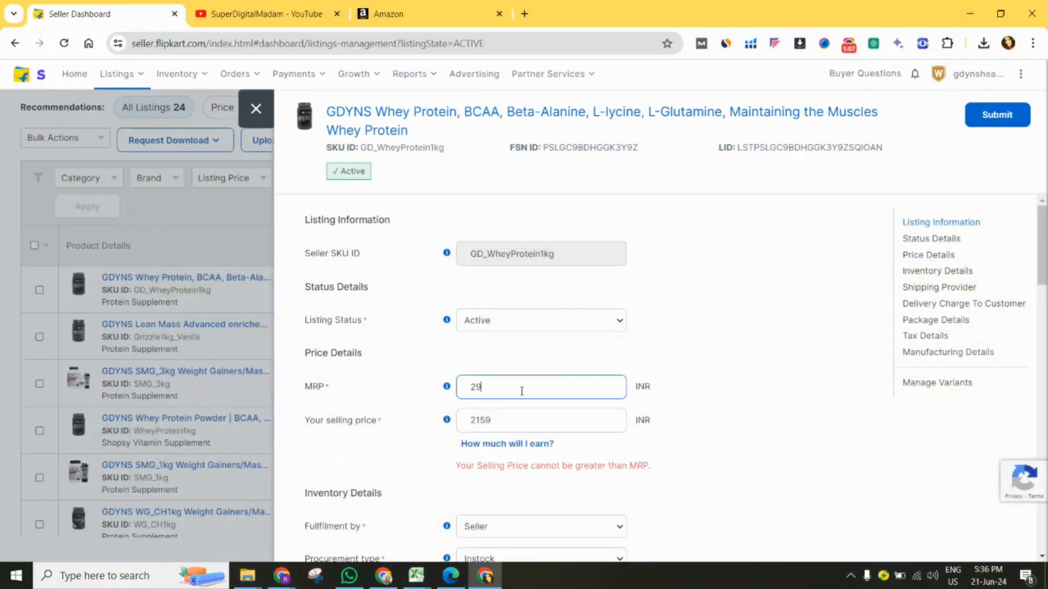
text(52)
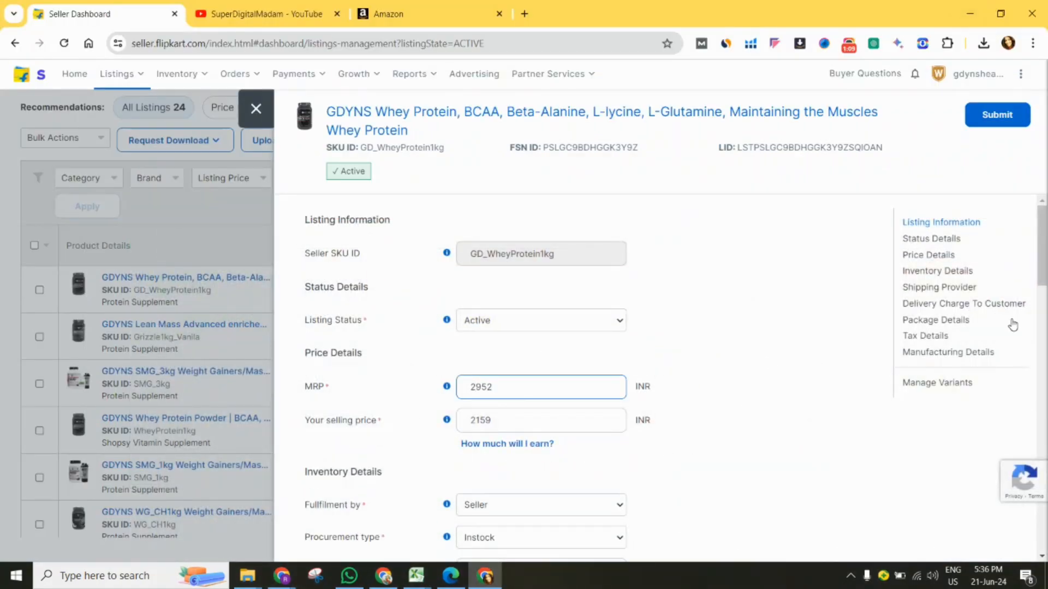
scroll(1043, 328, down, 10)
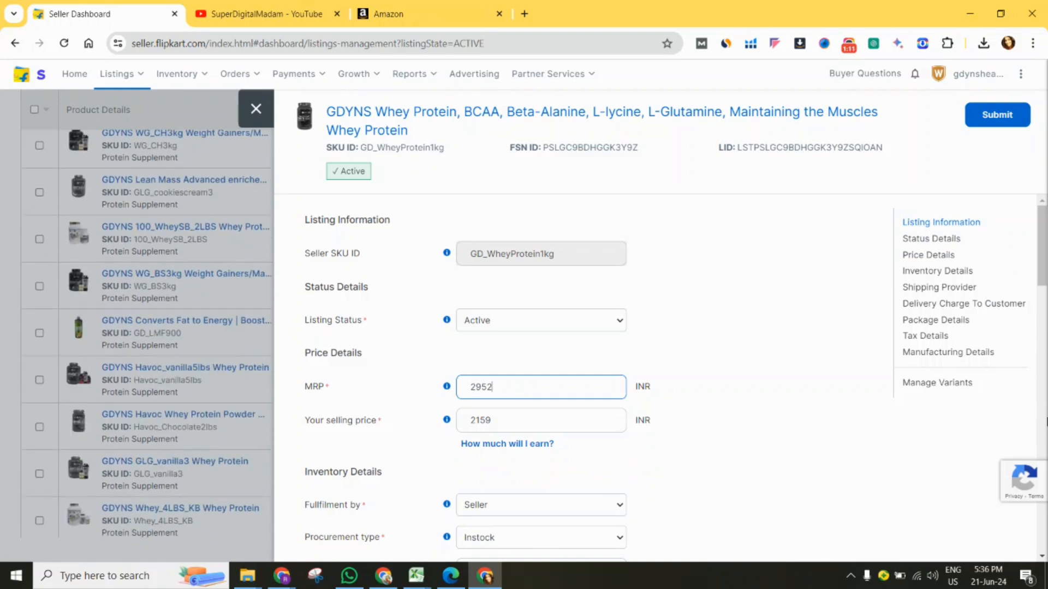
scroll(1046, 420, up, 2)
mouse_move(1043, 269)
mouse_down()
mouse_move(1045, 499)
mouse_move(1045, 255)
mouse_up()
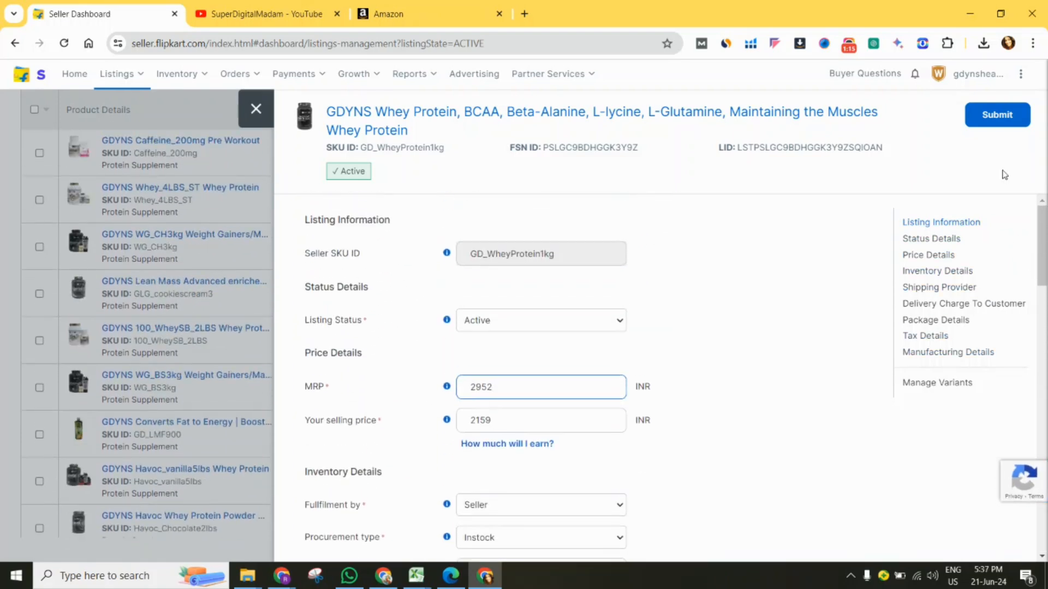
click(997, 116)
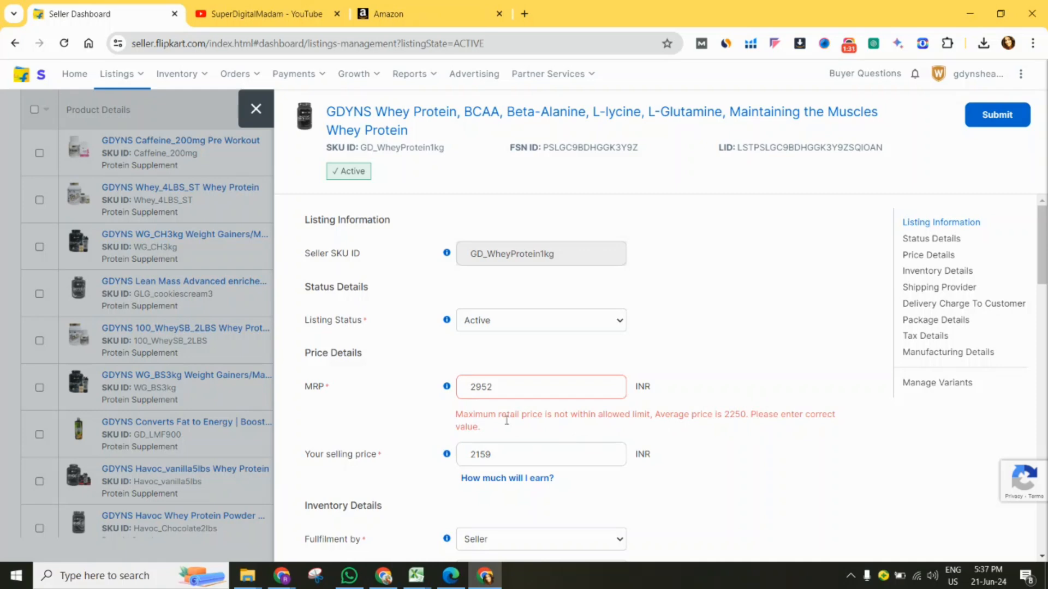
click(256, 113)
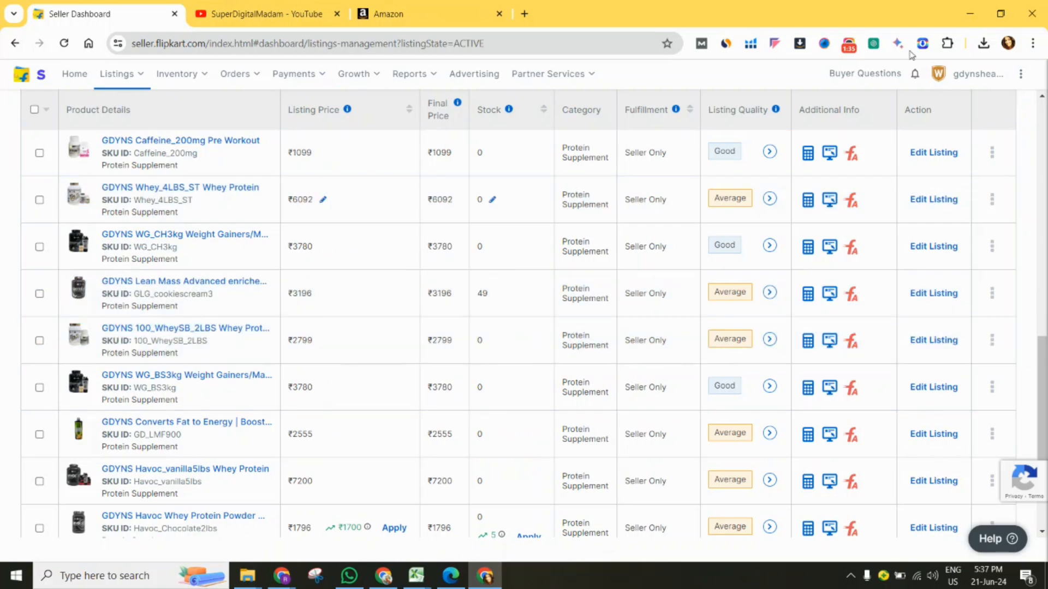
Review the price, tax and manufacturing details of the Caffeine_200mg listing and close it without changes
click(934, 156)
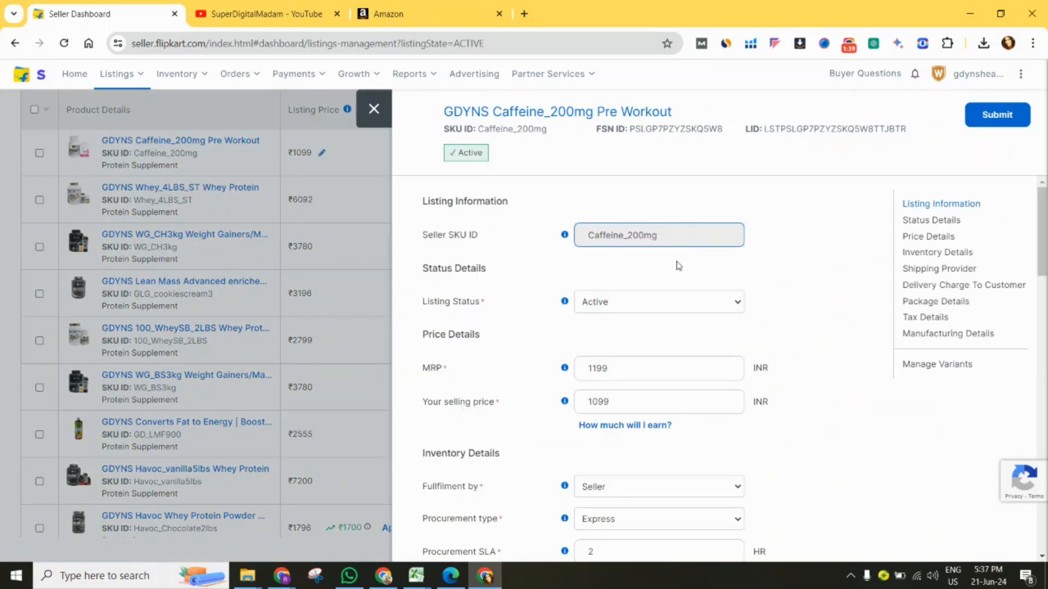
scroll(675, 463, down, 15)
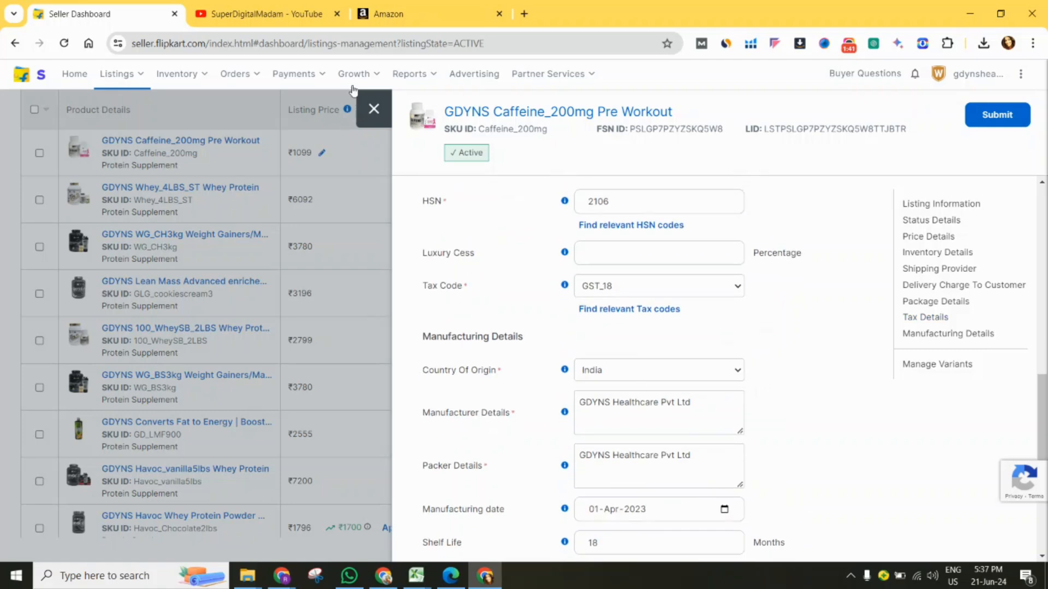
click(374, 109)
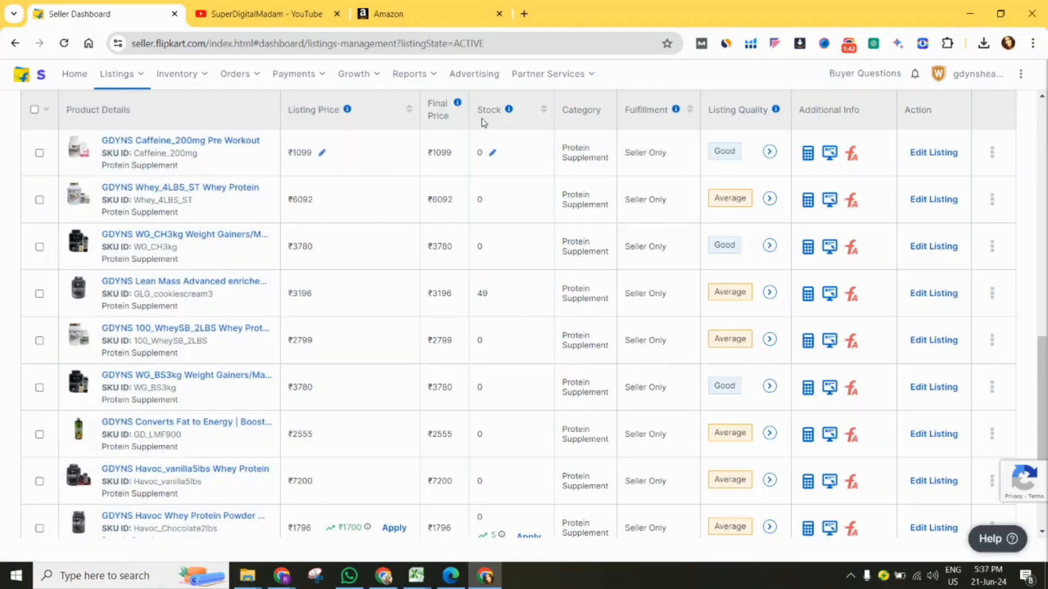
Open the product edit page for GDYNS Caffeine_200mg Pre Workout from its additional listing actions
click(992, 153)
click(952, 177)
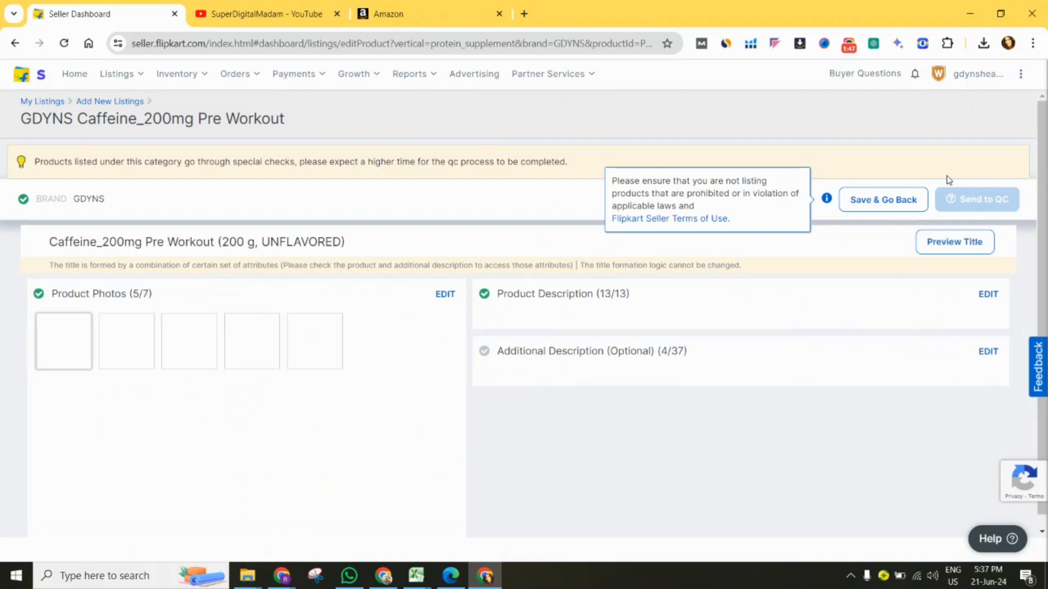
scroll(1039, 171, down, 1)
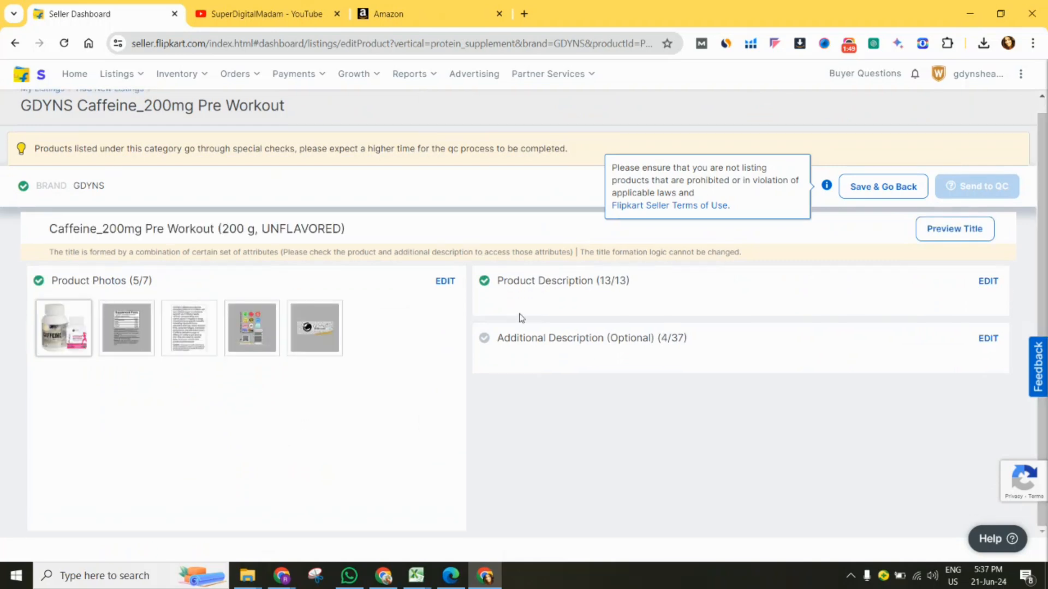
Look through the Product Description fields of the Caffeine_200mg product for an MRP setting and leave without saving
click(988, 282)
scroll(728, 357, down, 5)
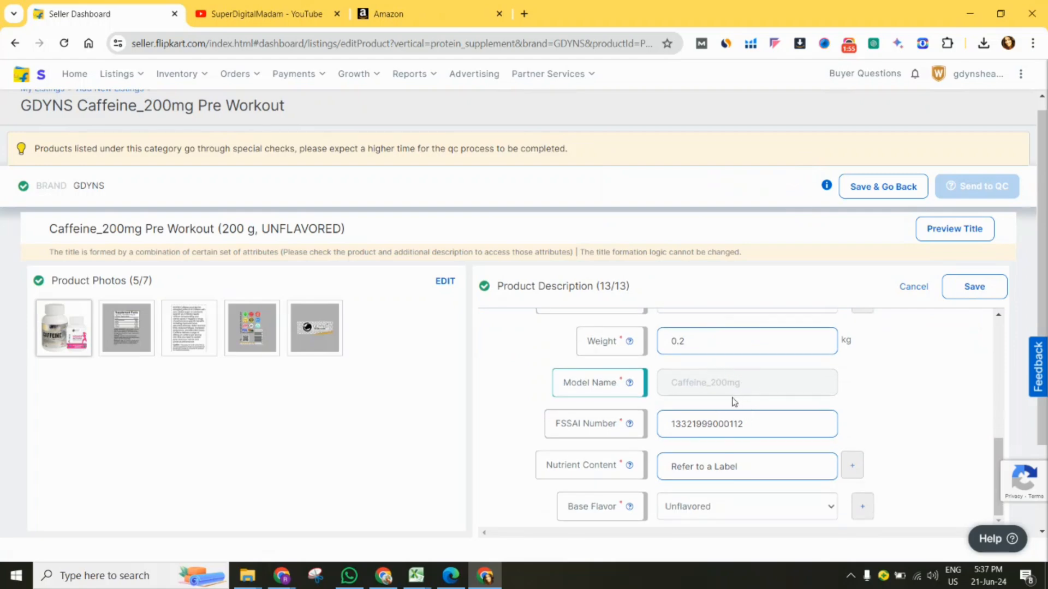
scroll(729, 431, up, 5)
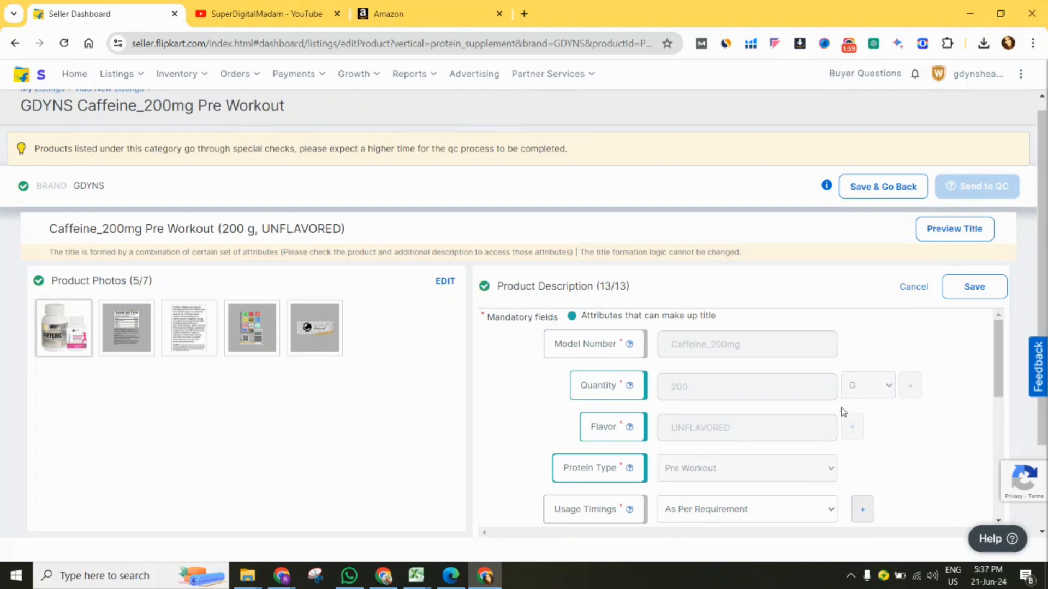
scroll(850, 420, down, 7)
scroll(910, 327, up, 4)
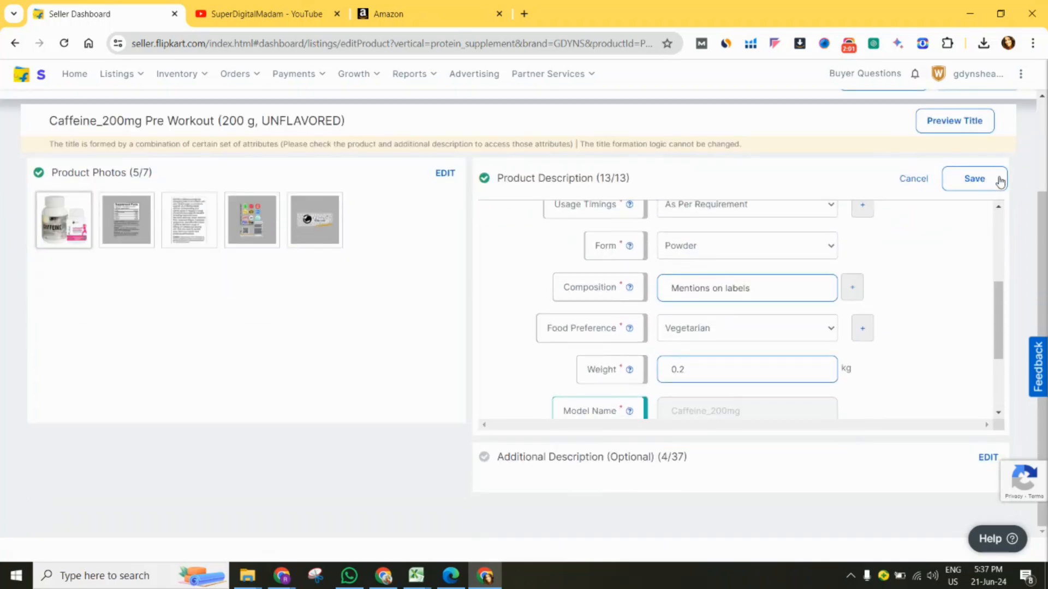
click(915, 179)
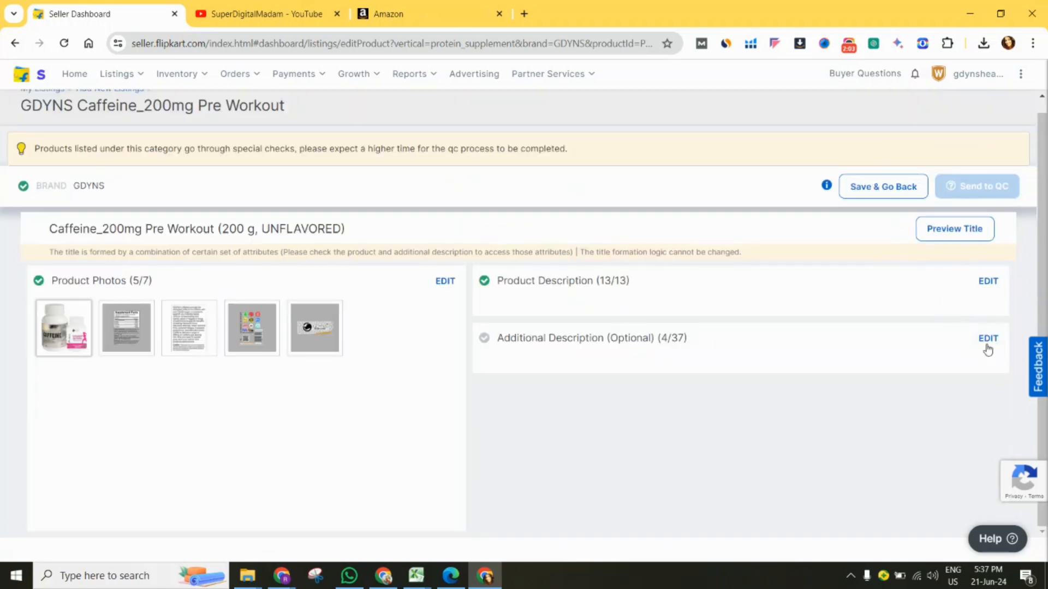
Look through the optional Additional Description fields down to the dimensions and leave without saving
click(987, 339)
scroll(744, 405, down, 5)
scroll(744, 404, down, 10)
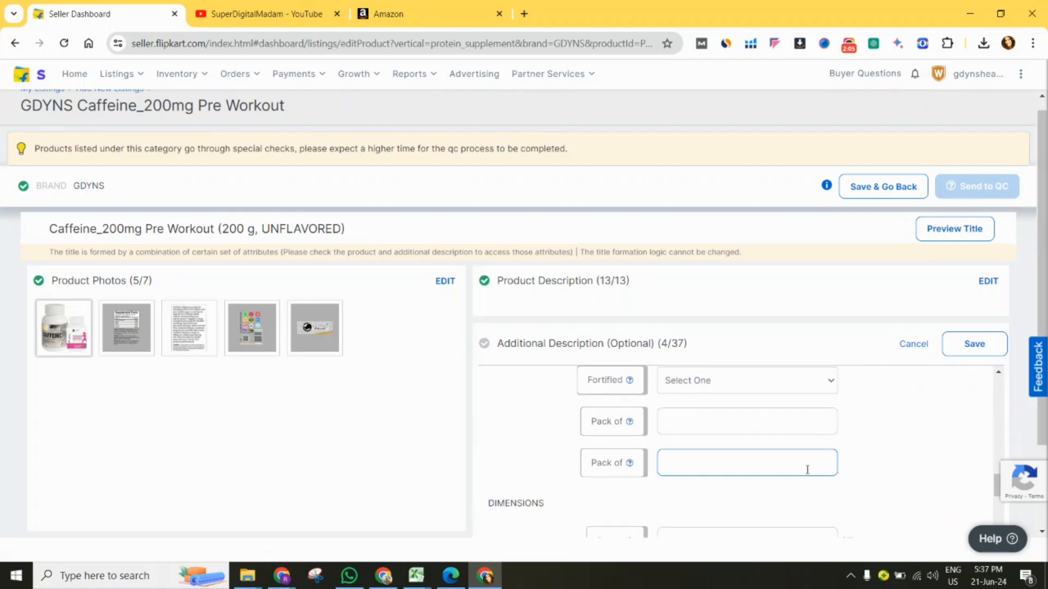
scroll(1044, 343, down, 1)
scroll(1044, 342, up, 1)
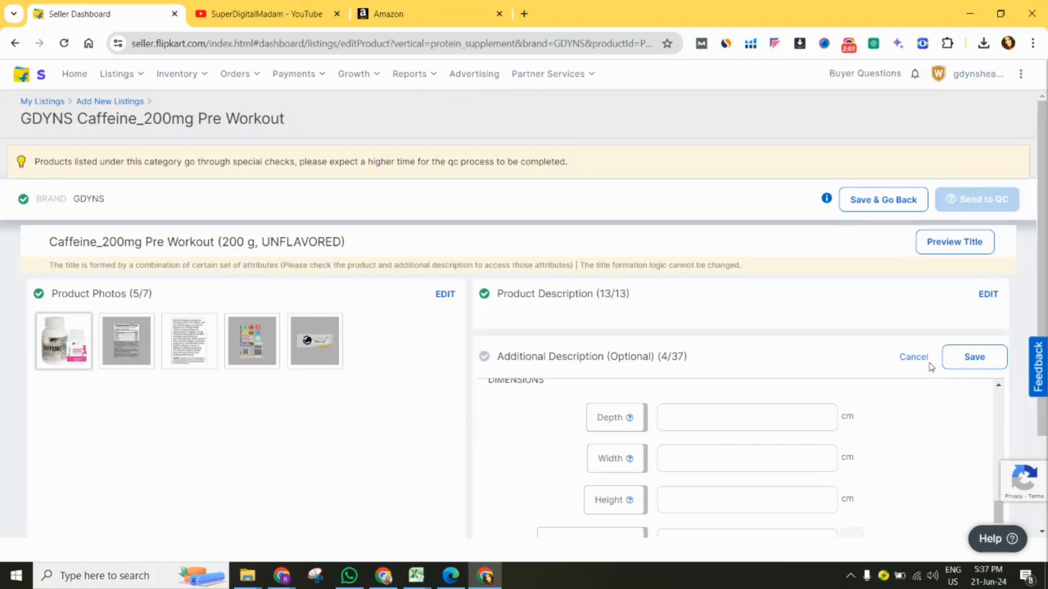
click(911, 358)
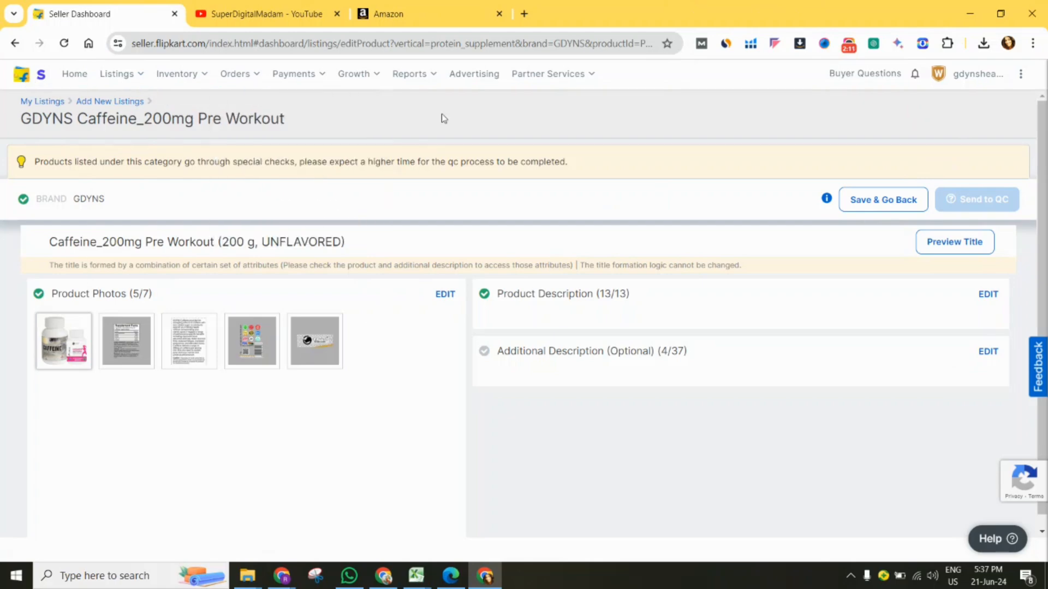
Open the Flipkart help assistant and send it the query "mrp change"
scroll(1045, 109, down, 1)
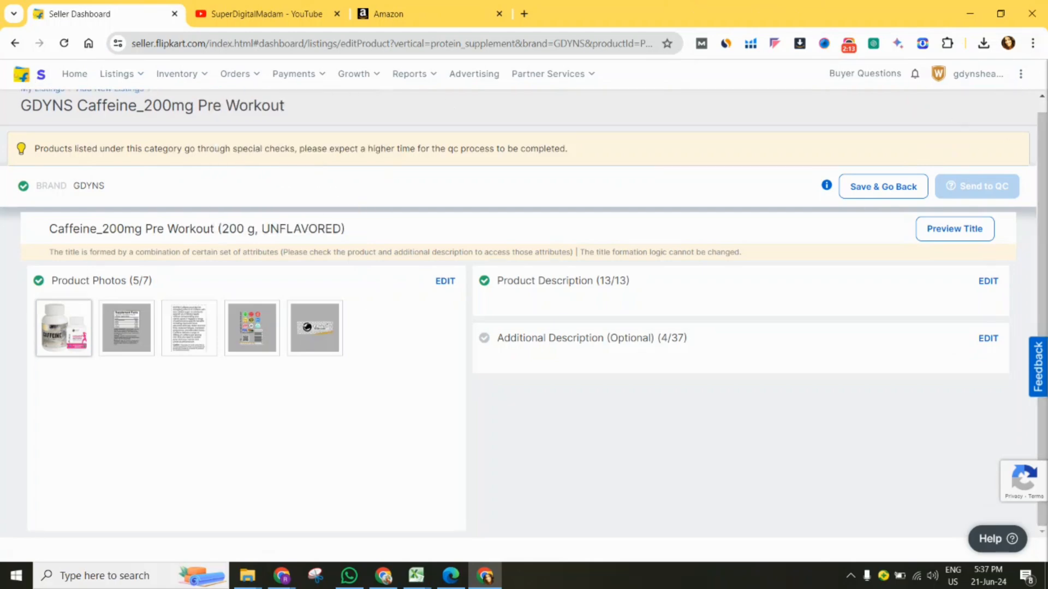
click(1003, 542)
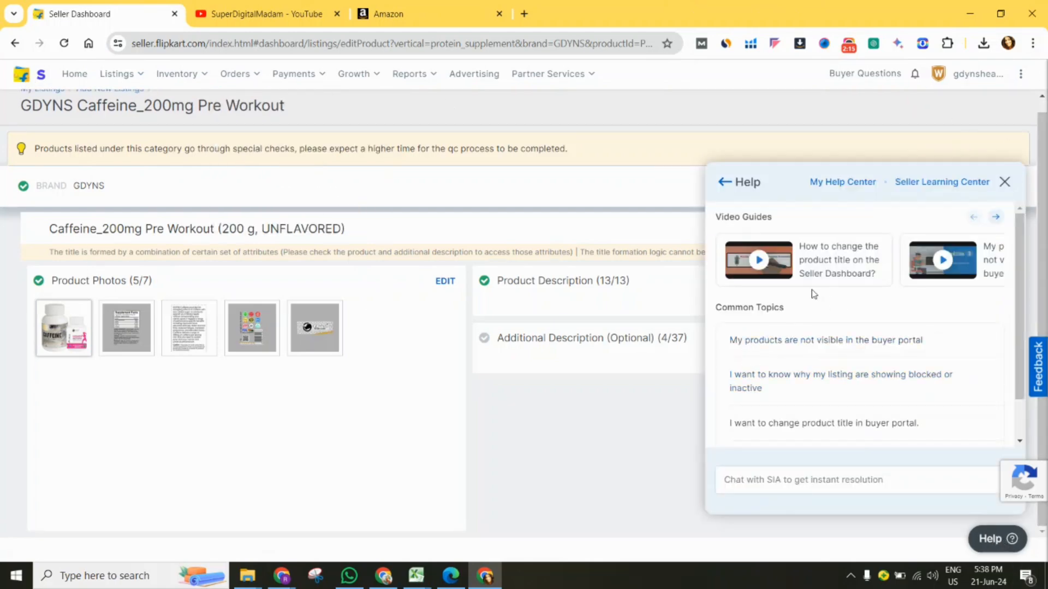
click(798, 480)
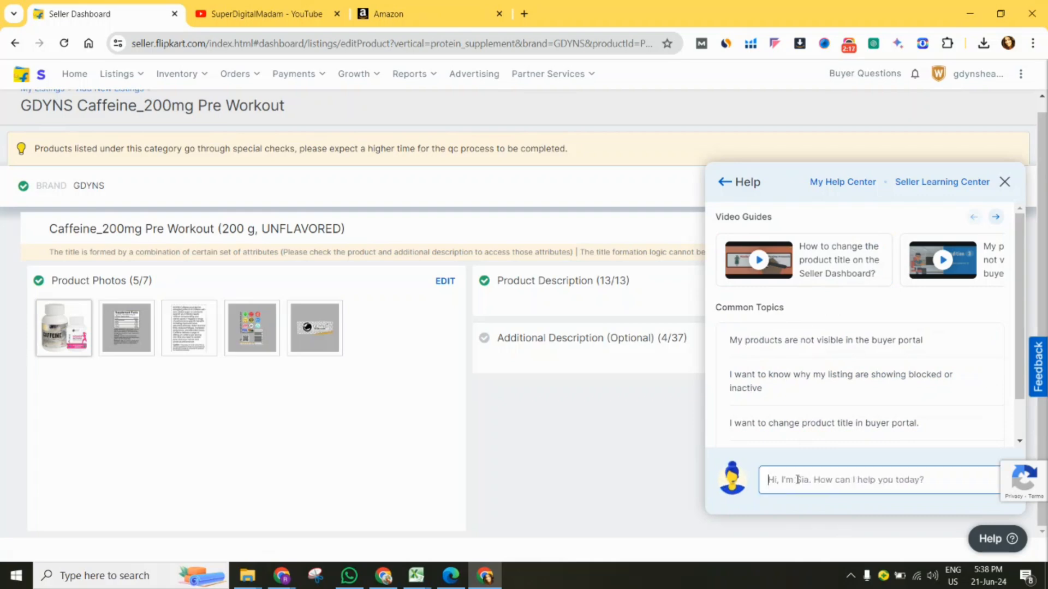
text(mrp change)
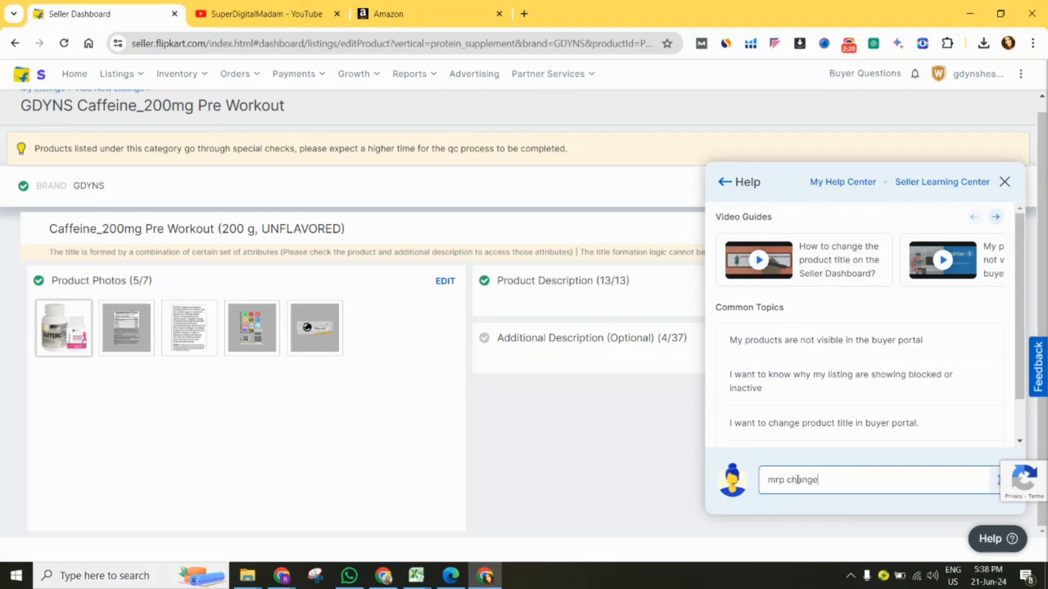
key(Return)
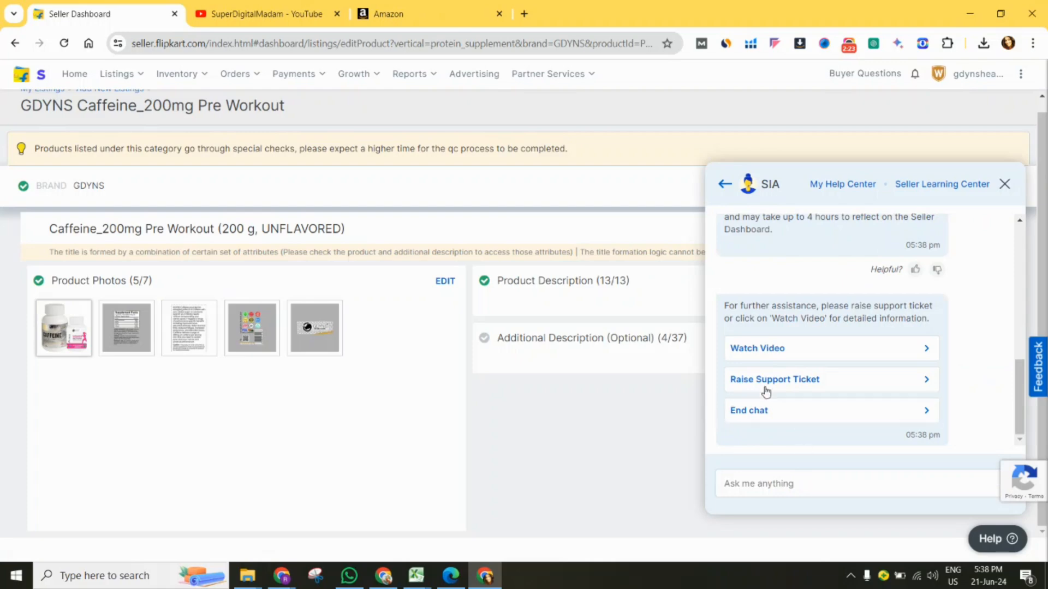
Search the seller Help Center for "mrp change" and open the article "I want to change MRP of my inventory."
click(842, 186)
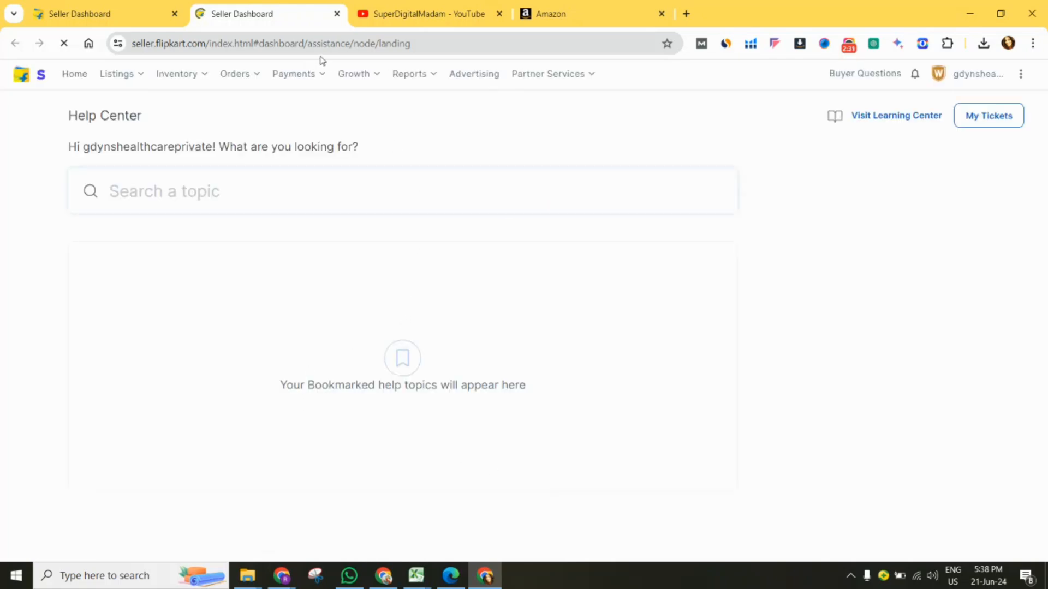
click(164, 185)
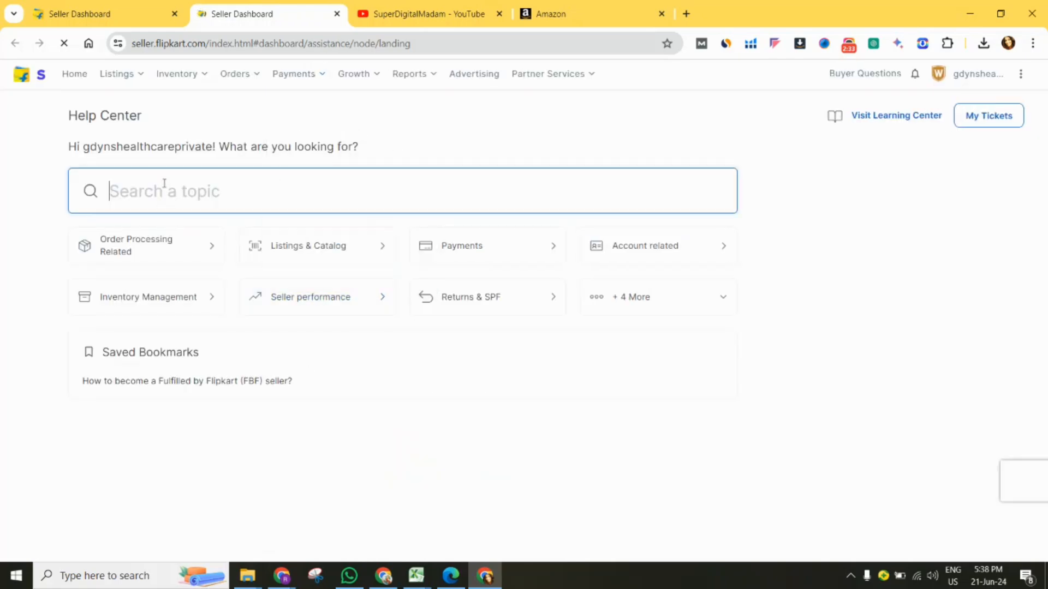
text(me)
key(BackSpace)
text(r)
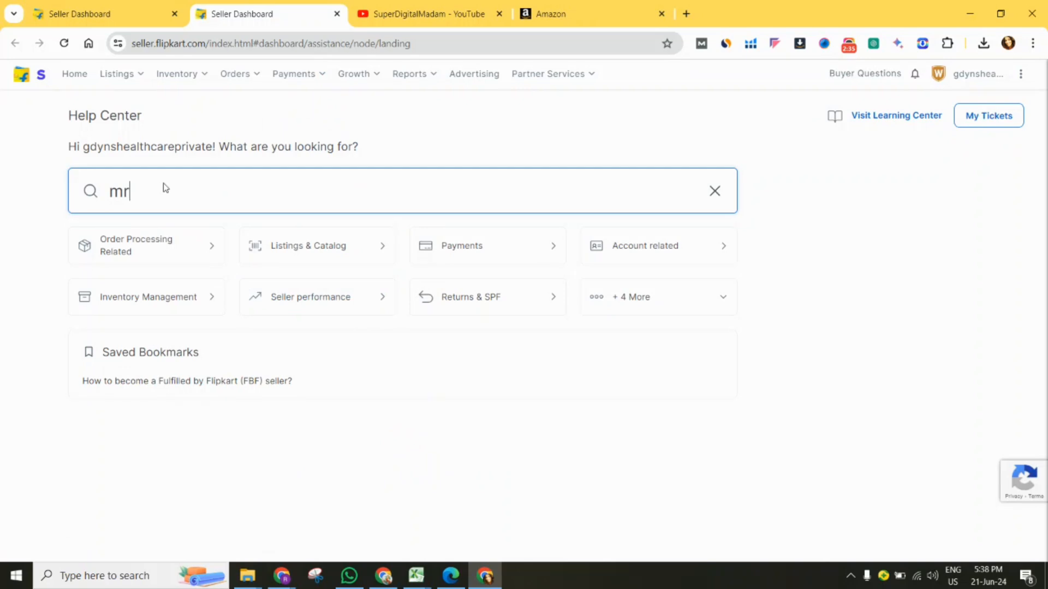
text(p change)
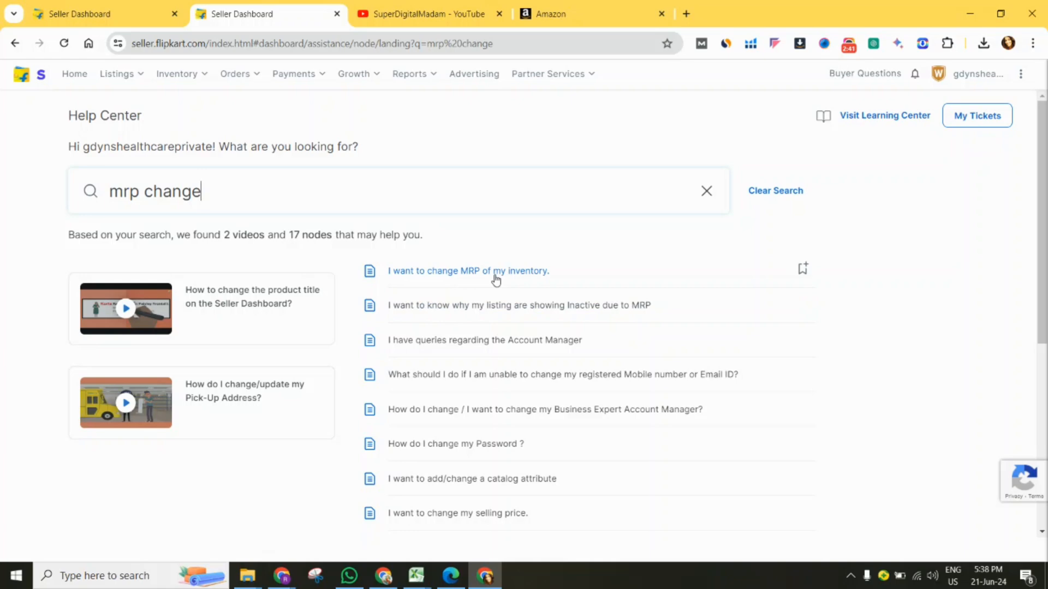
click(515, 277)
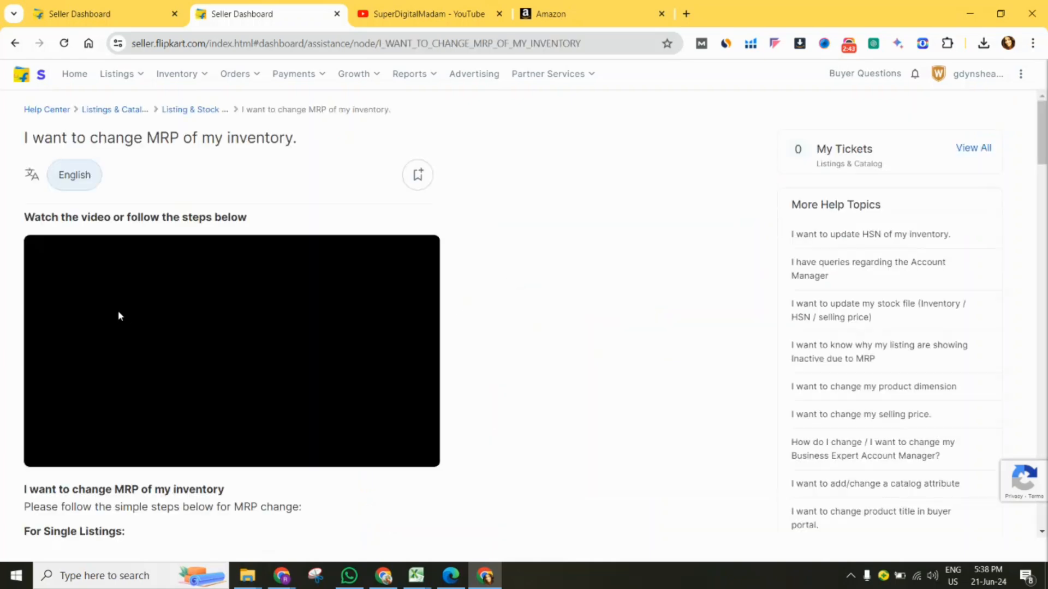
scroll(381, 400, down, 10)
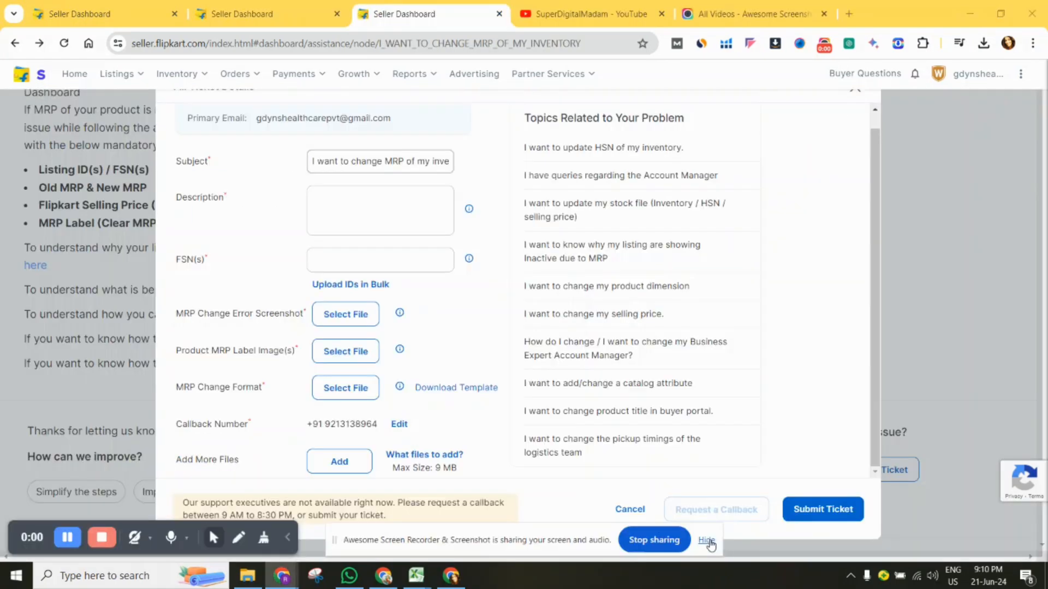
Check the bulk ID upload option on the MRP change ticket form and leave its file selection without choosing a file
click(707, 541)
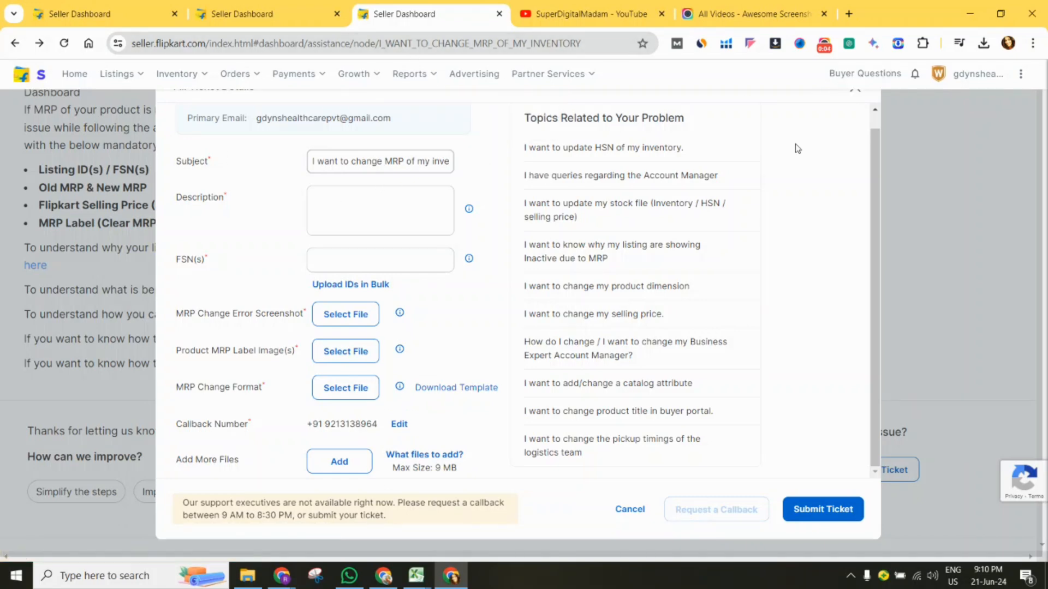
scroll(744, 224, up, 1)
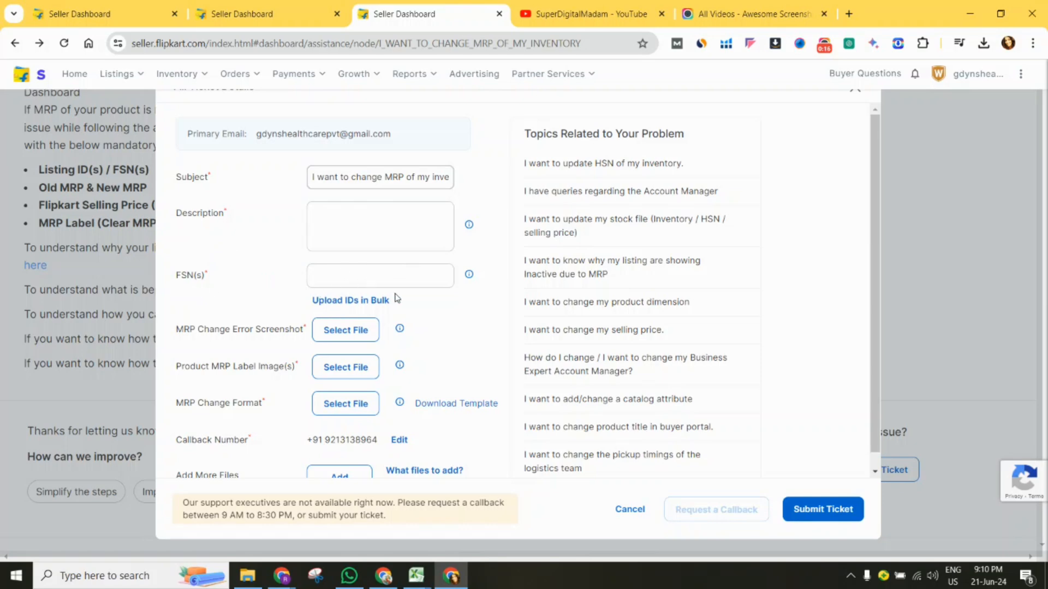
click(351, 308)
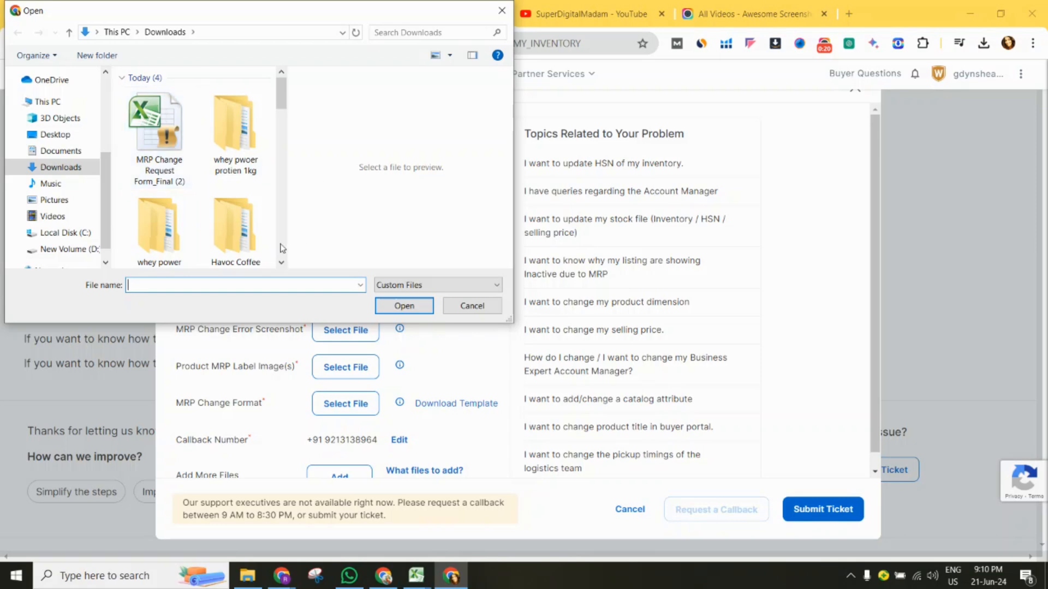
click(472, 306)
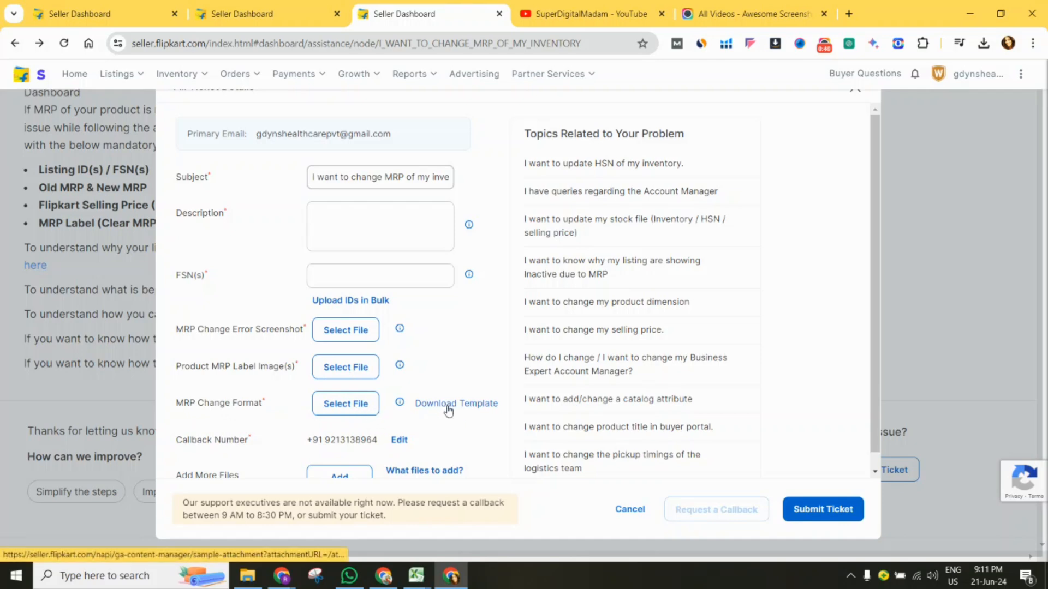
Download the MRP Change Format template from the ticket form and open MRP Change Request Form_Final.xlsm as read-only
scroll(447, 412, down, 1)
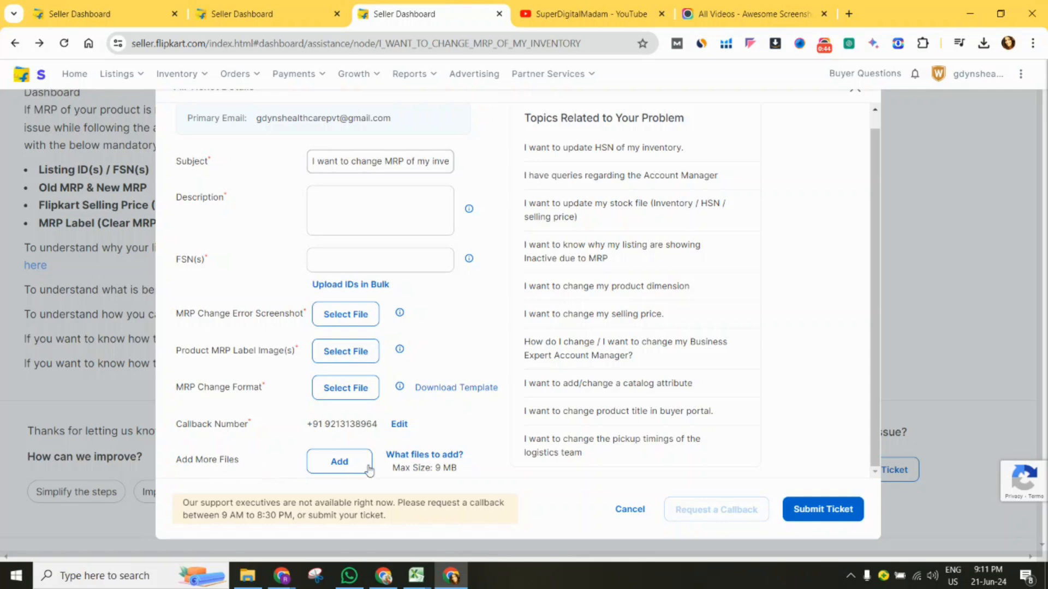
click(473, 395)
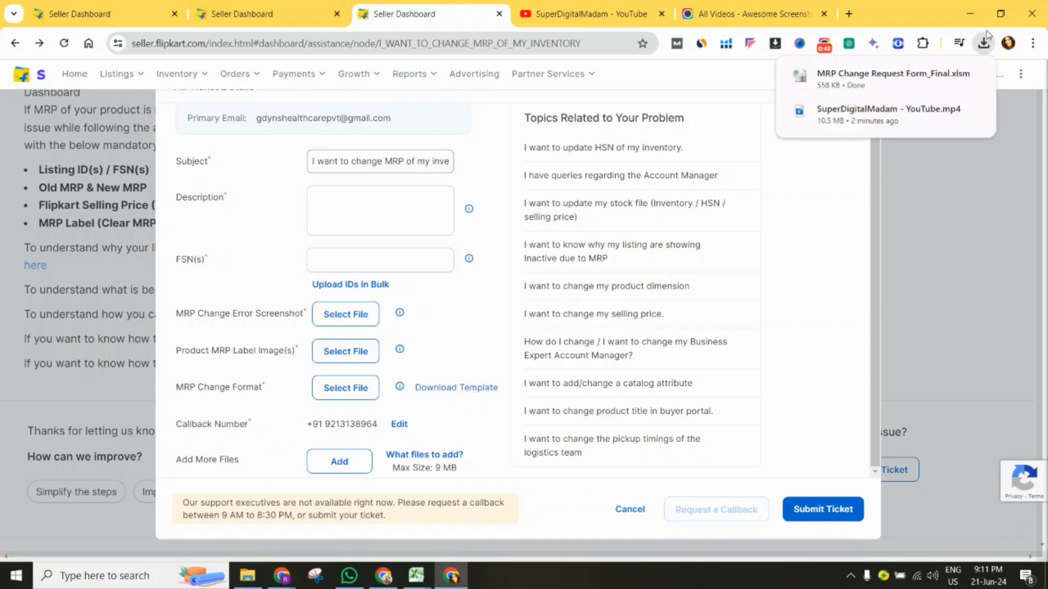
click(873, 76)
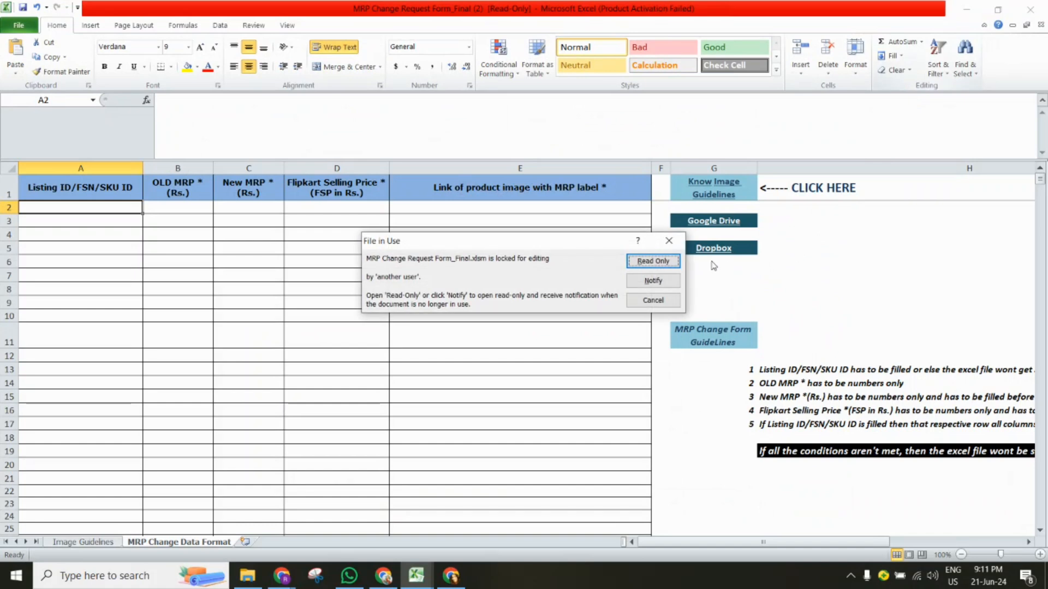
click(668, 262)
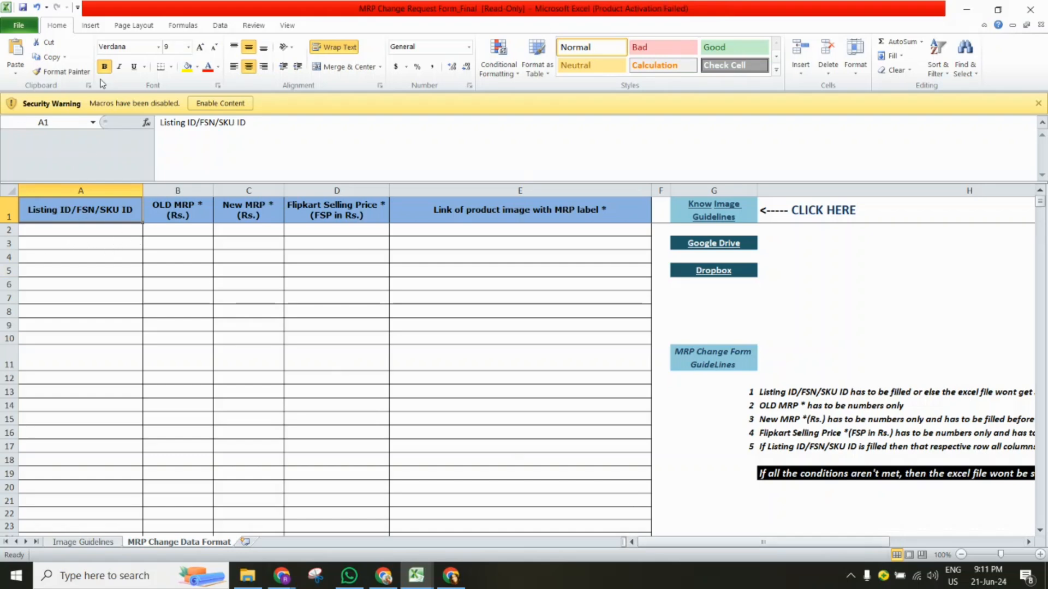
Examine the template's columns for listing ID, old MRP, new MRP, Flipkart selling price and the product image link
drag(89, 232, 93, 358)
drag(175, 233, 185, 355)
drag(265, 241, 271, 340)
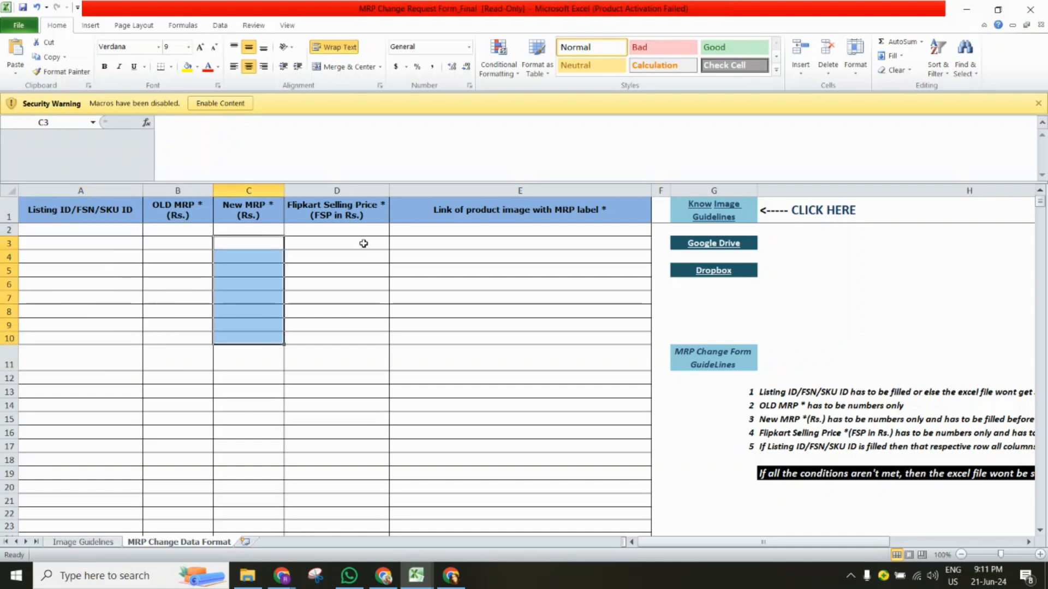
drag(363, 243, 369, 362)
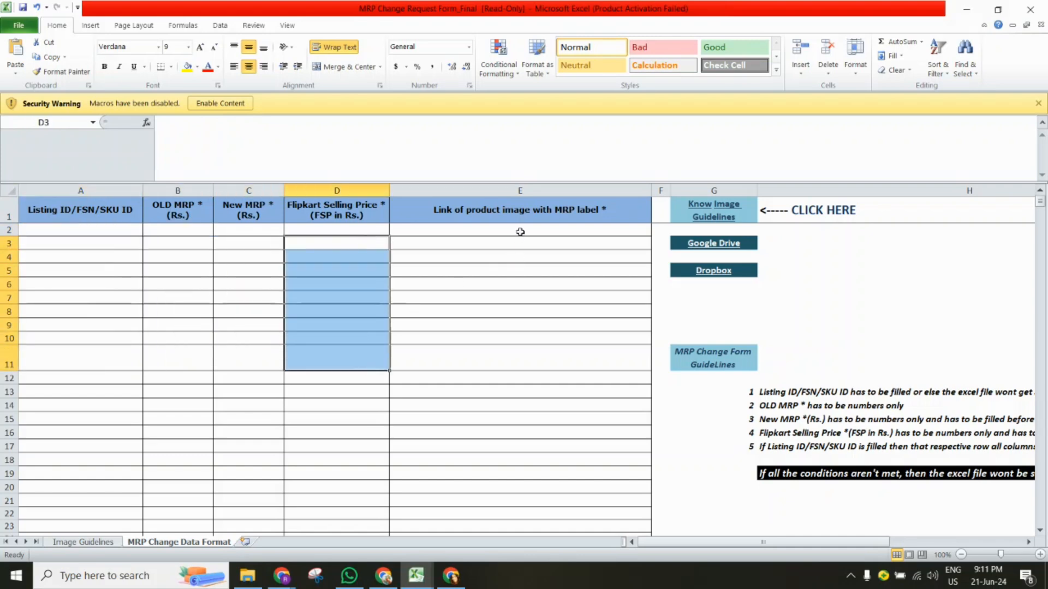
drag(520, 232, 535, 369)
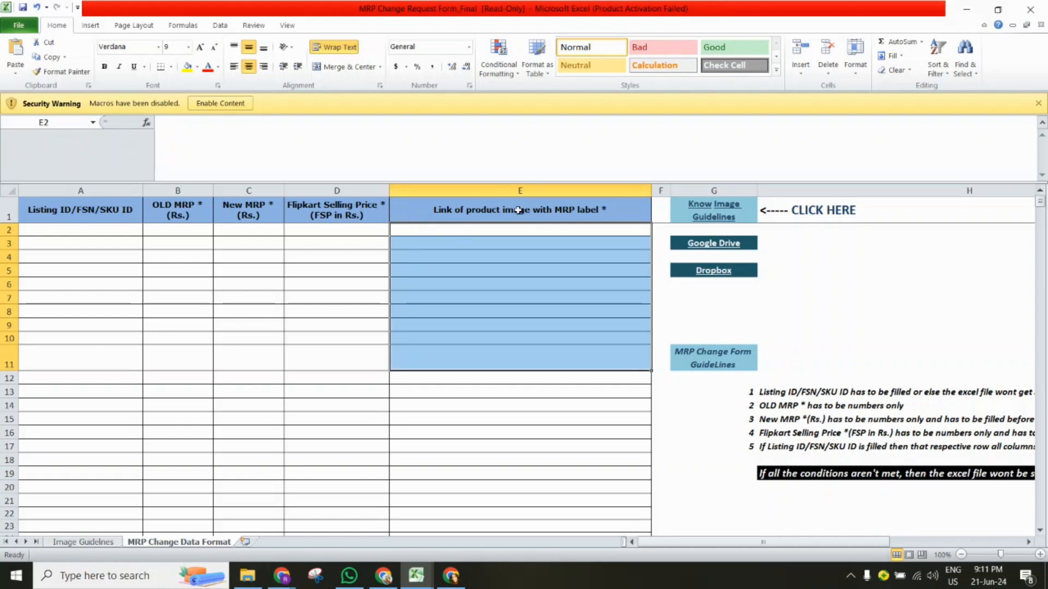
click(443, 234)
click(468, 257)
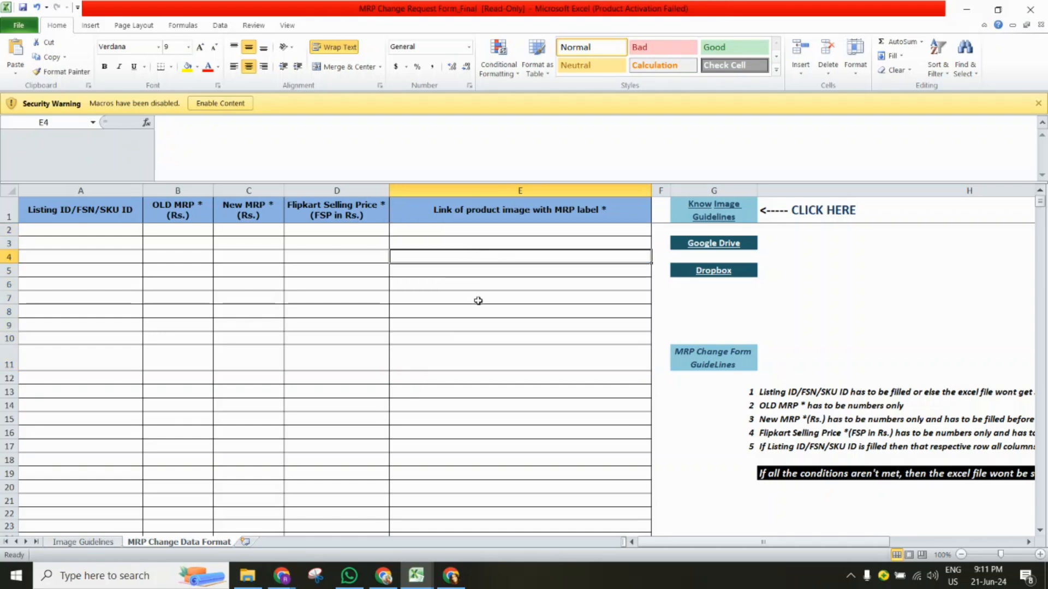
click(477, 299)
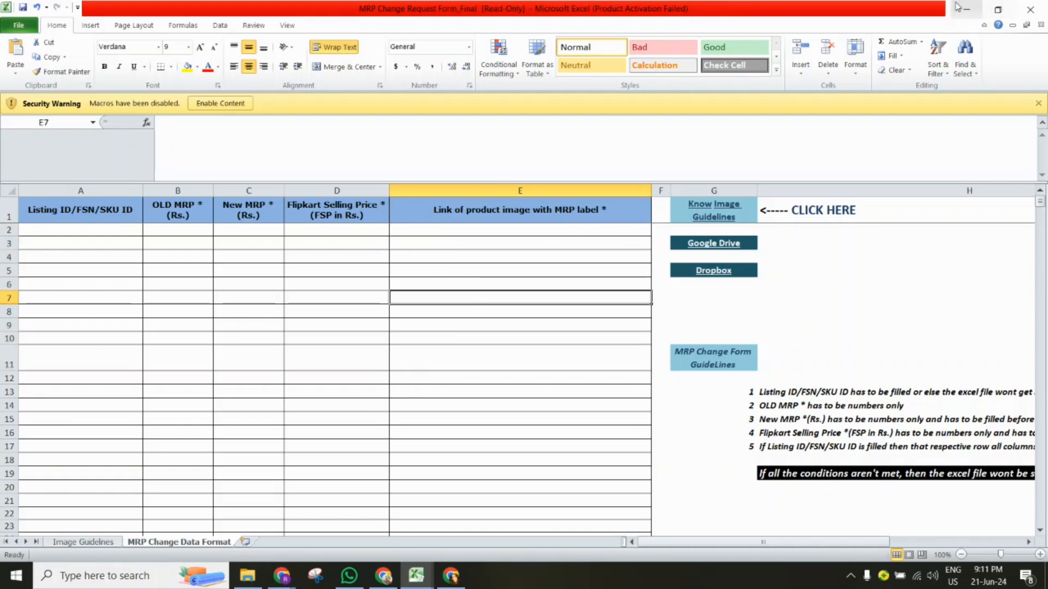
Switch to File Explorer and open the image "Whey power protein 1kg image-2" from the "whey pwoer protien 1kg" folder in Downloads
click(247, 574)
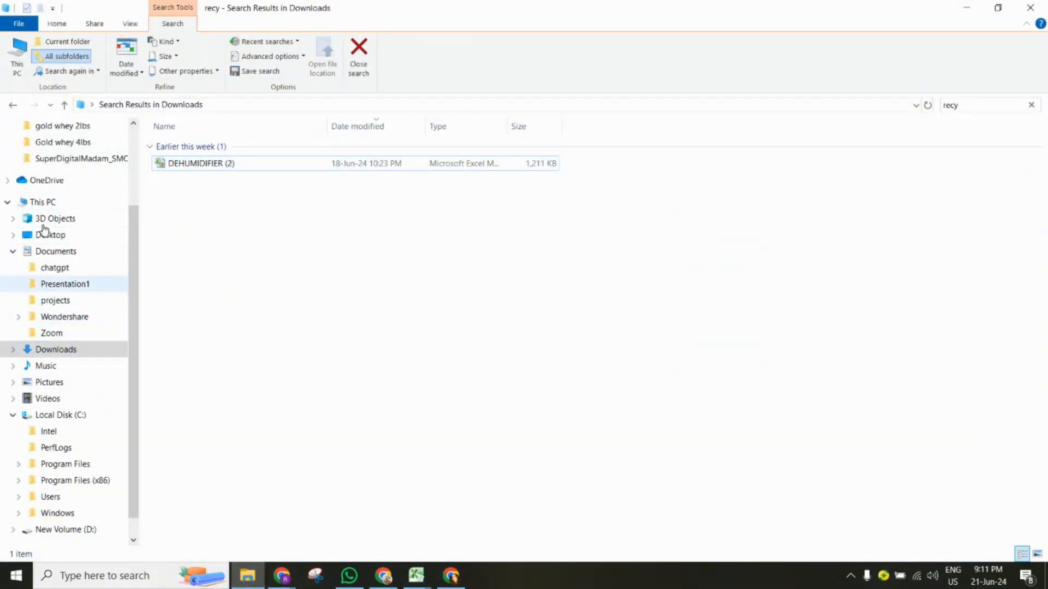
click(67, 350)
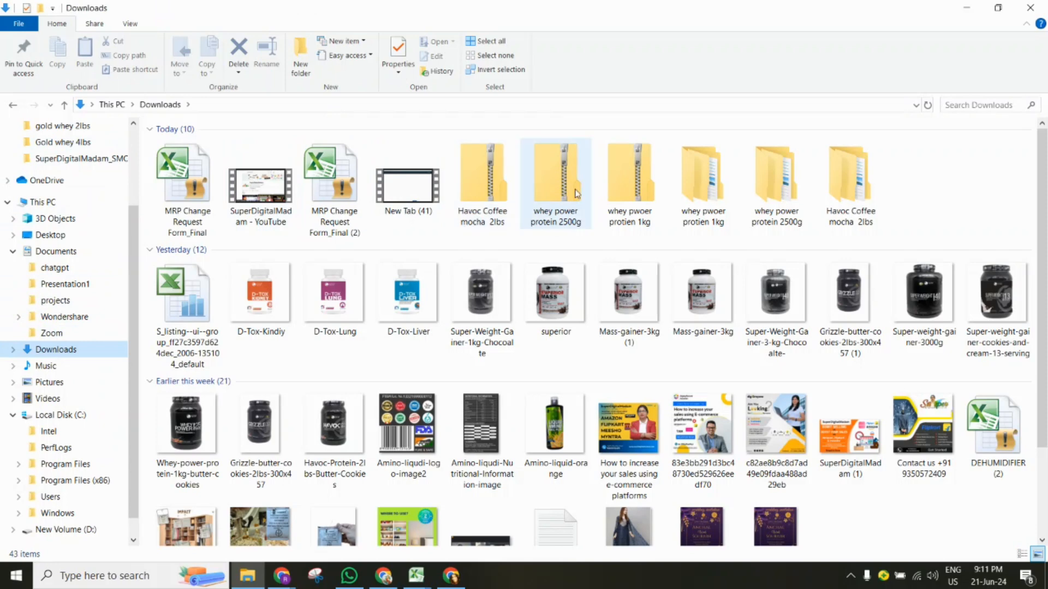
double_click(726, 191)
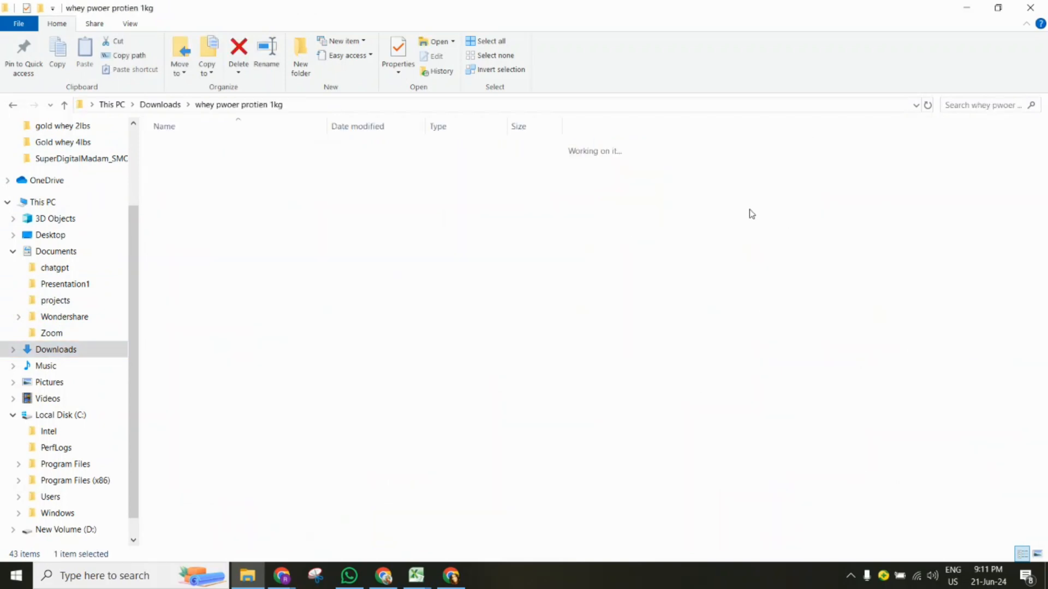
double_click(231, 152)
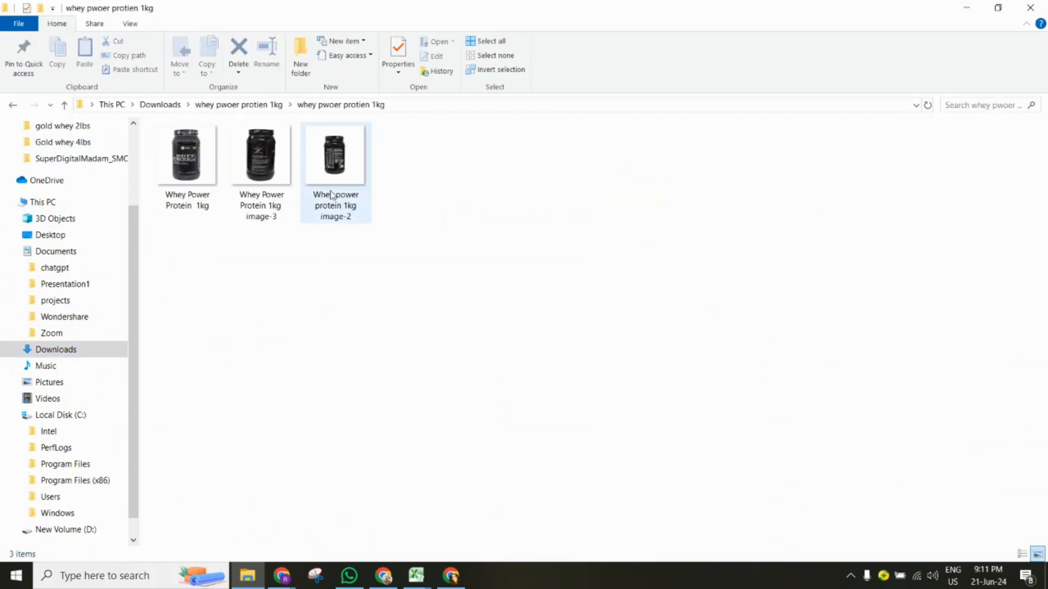
double_click(332, 174)
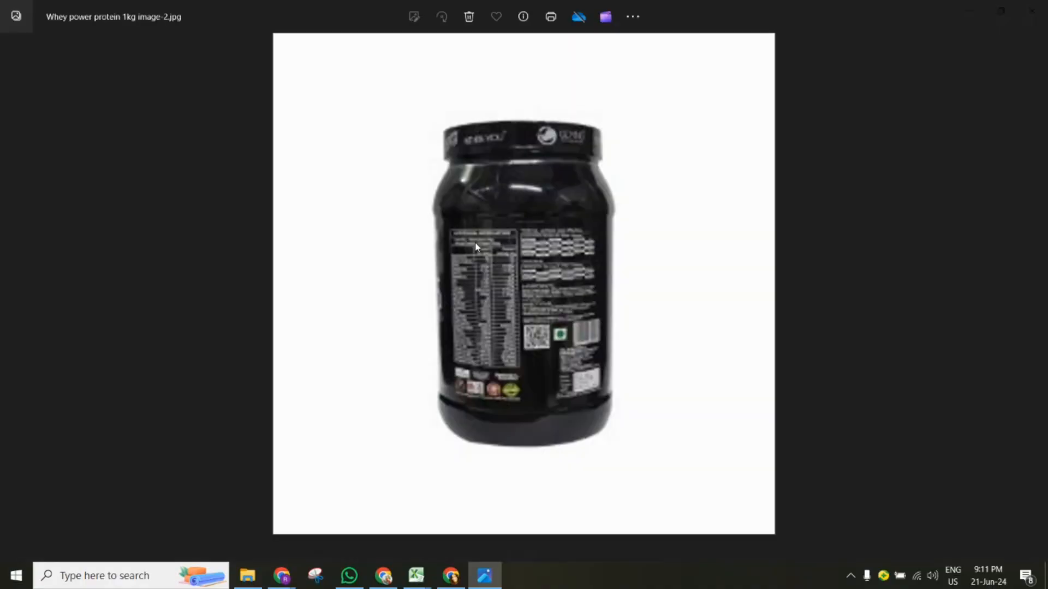
Examine the MRP label on the back of the Whey power protein 1kg jar up close and close the image
scroll(561, 358, up, 1)
scroll(561, 358, up, 3)
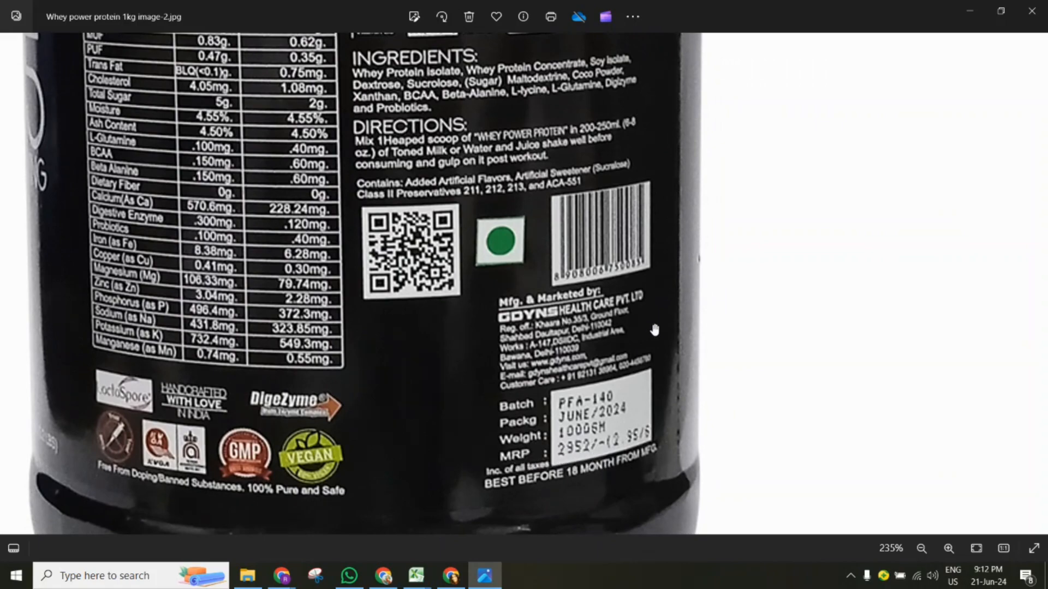
scroll(681, 360, down, 3)
scroll(681, 359, down, 2)
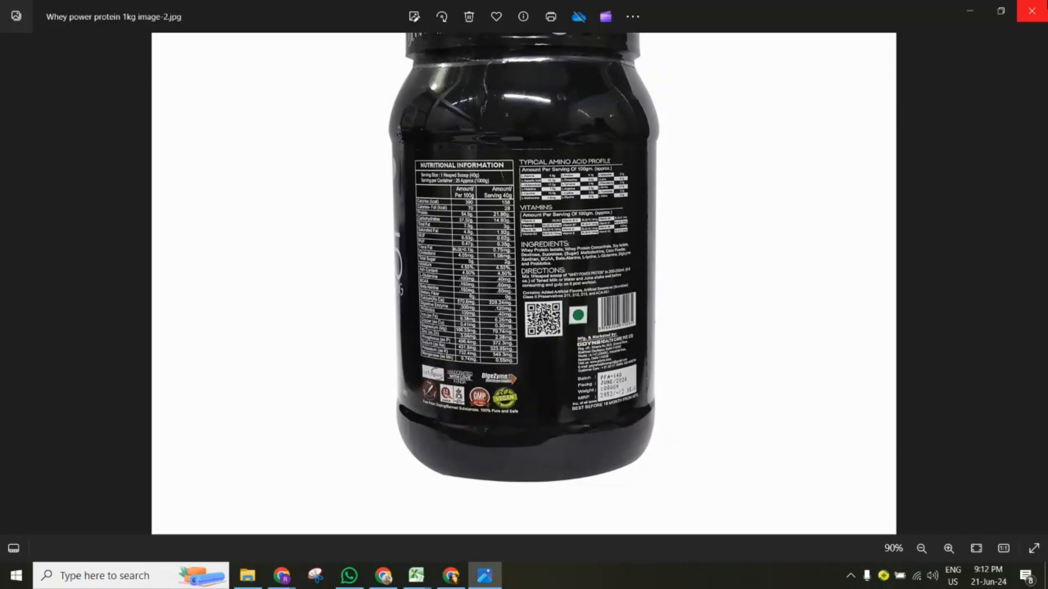
click(1032, 7)
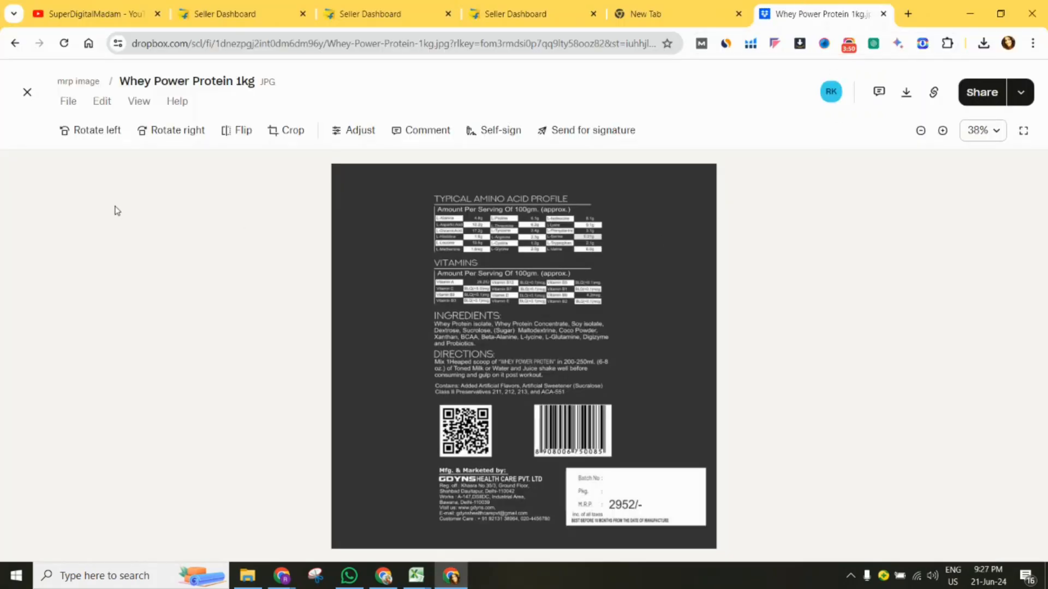
Return from the Whey Power Protein 1kg preview to Dropbox's mrp image folder and start a folder upload there
click(27, 91)
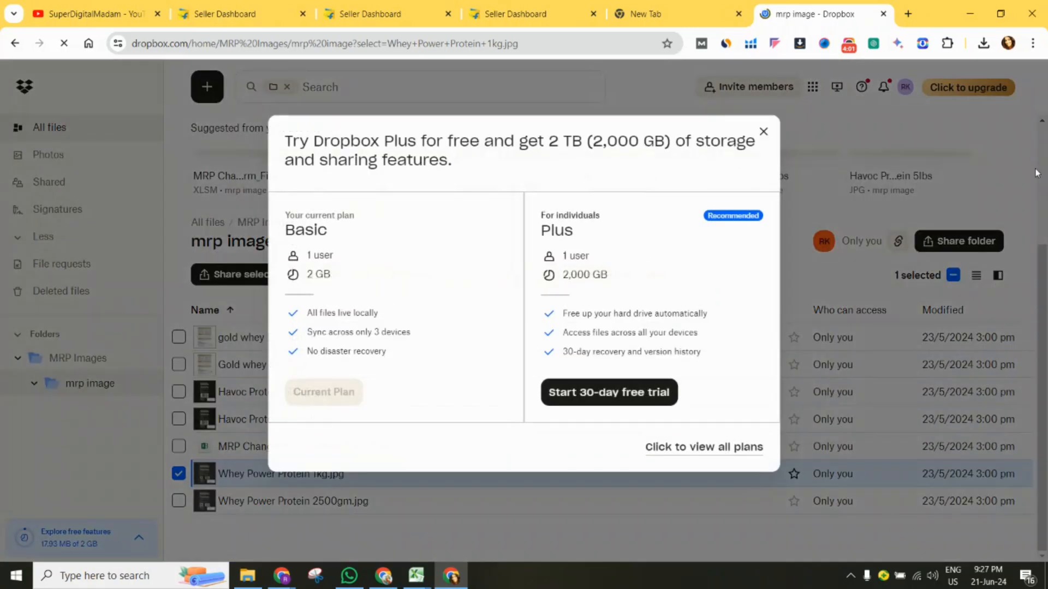
click(779, 139)
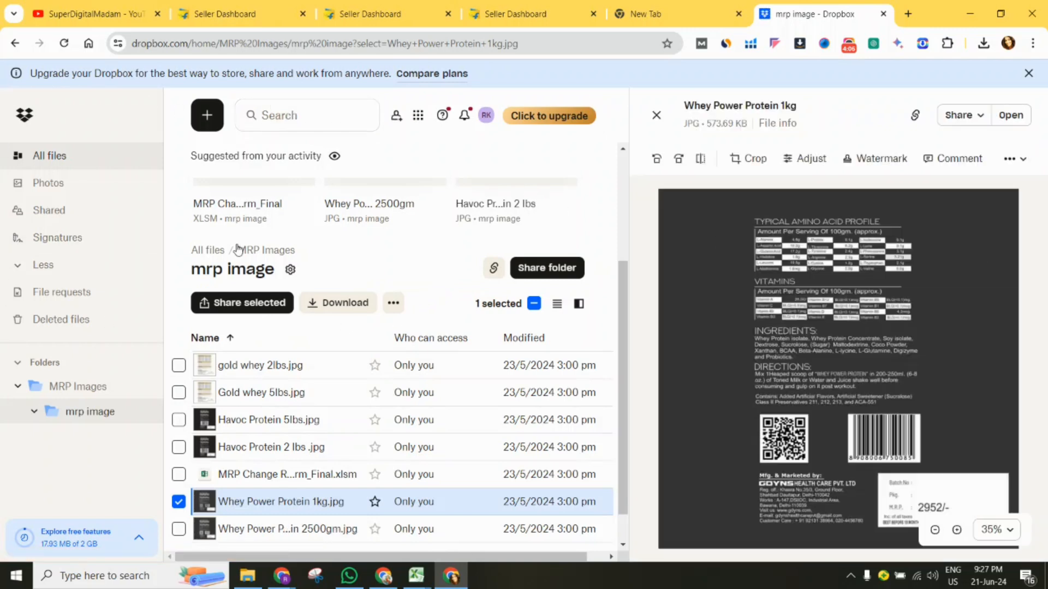
click(219, 122)
mouse_move(251, 323)
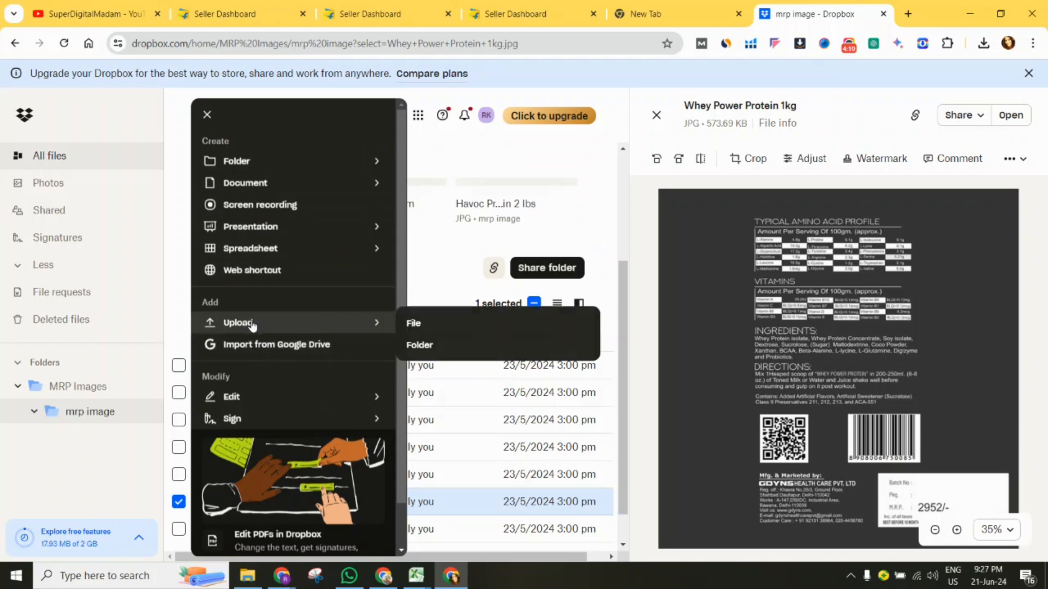
click(440, 339)
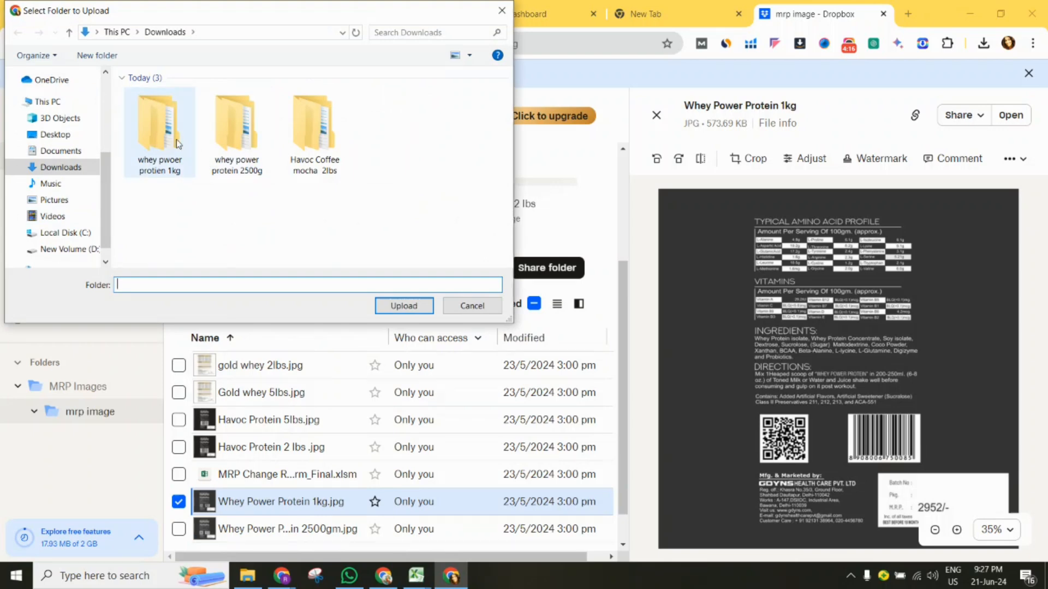
Upload the "whey pwoer protien 1kg" folder from Downloads into Dropbox's mrp image folder and approve the browser's upload request
click(178, 143)
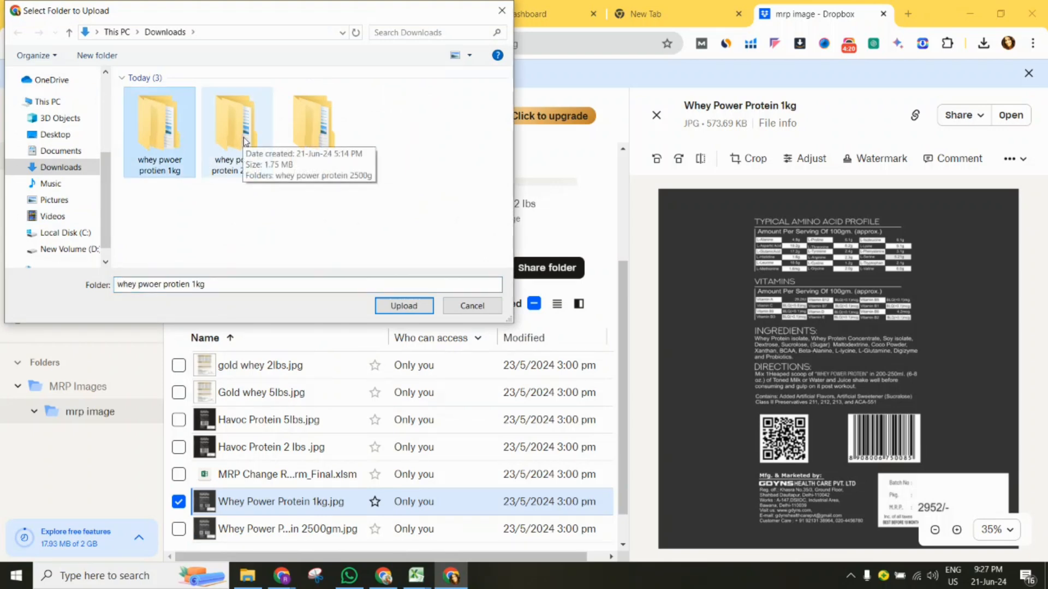
click(244, 141)
click(181, 134)
click(227, 141)
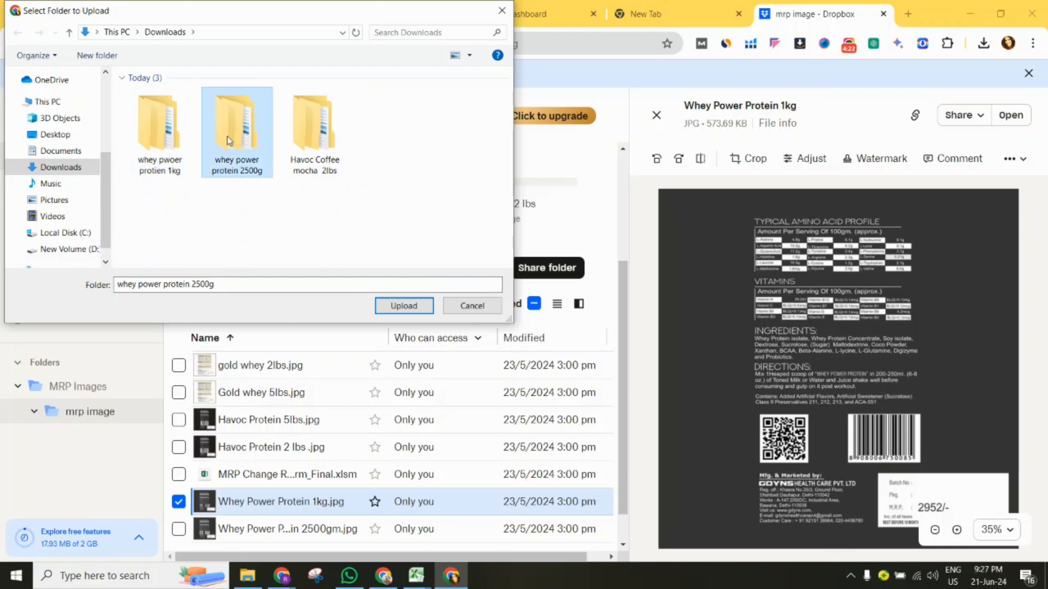
click(145, 143)
click(241, 139)
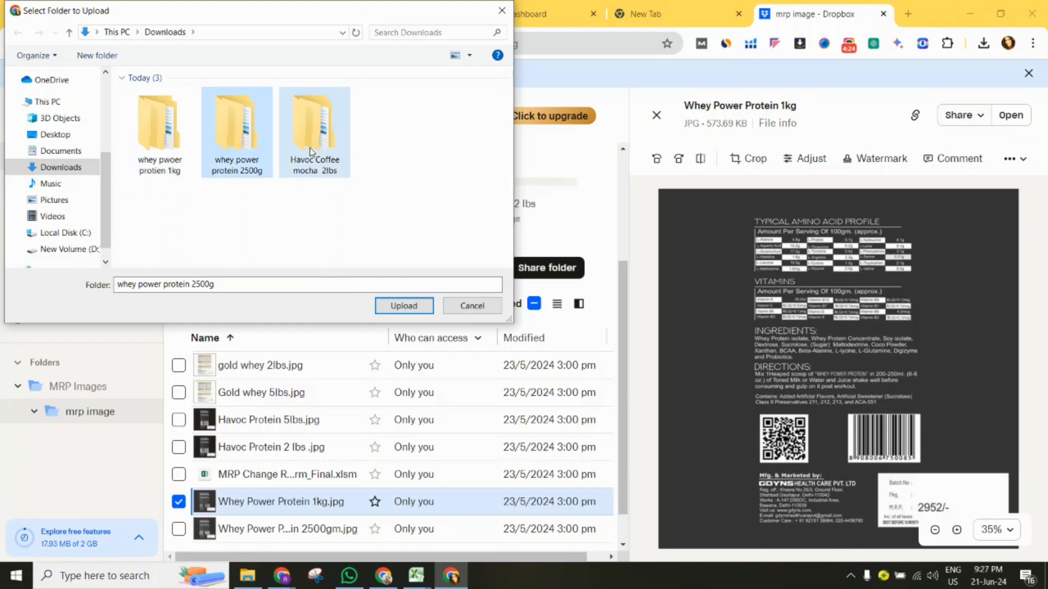
click(311, 151)
click(141, 149)
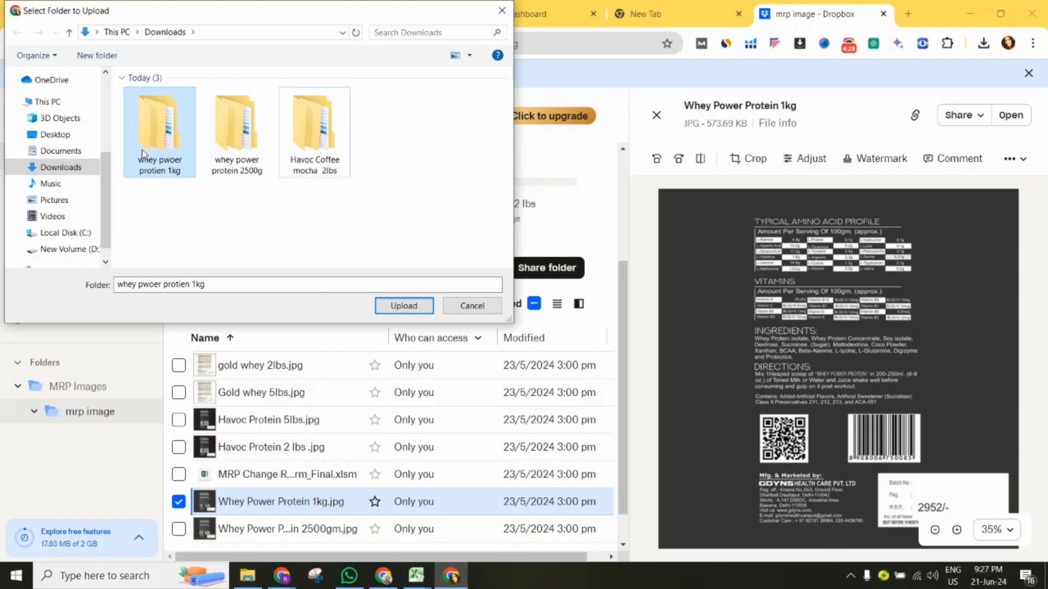
click(406, 309)
click(579, 143)
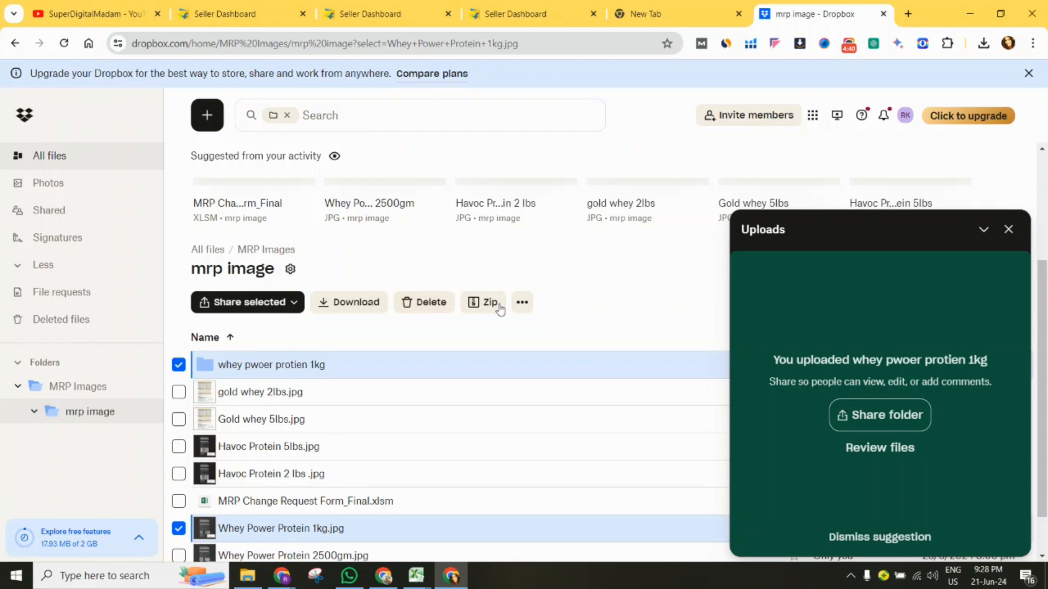
Upload the "whey power protein 2500g" folder from Downloads into the same Dropbox folder and approve the browser's upload request
click(207, 115)
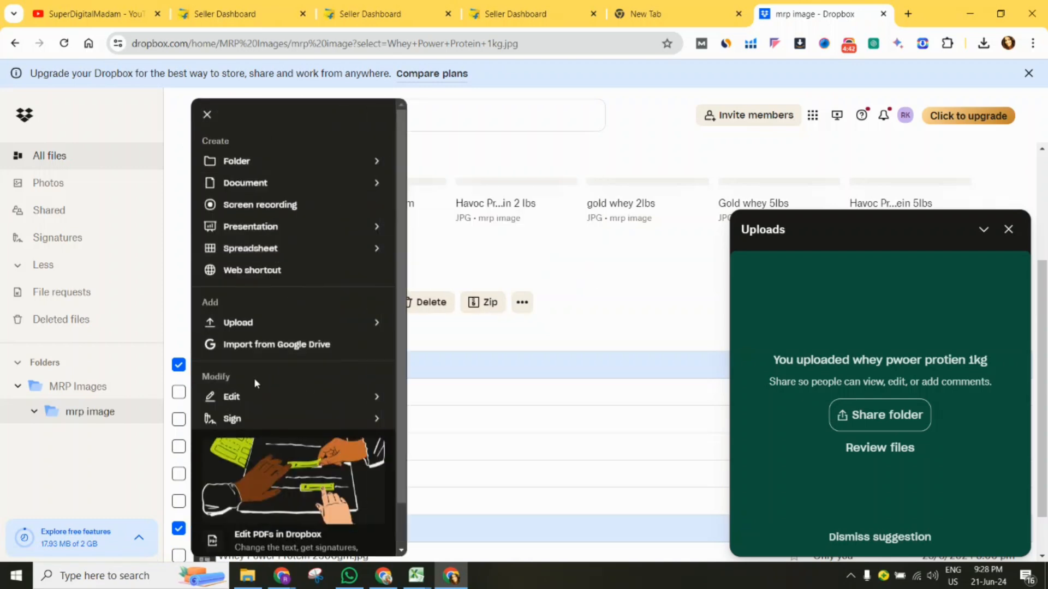
mouse_move(249, 321)
click(420, 345)
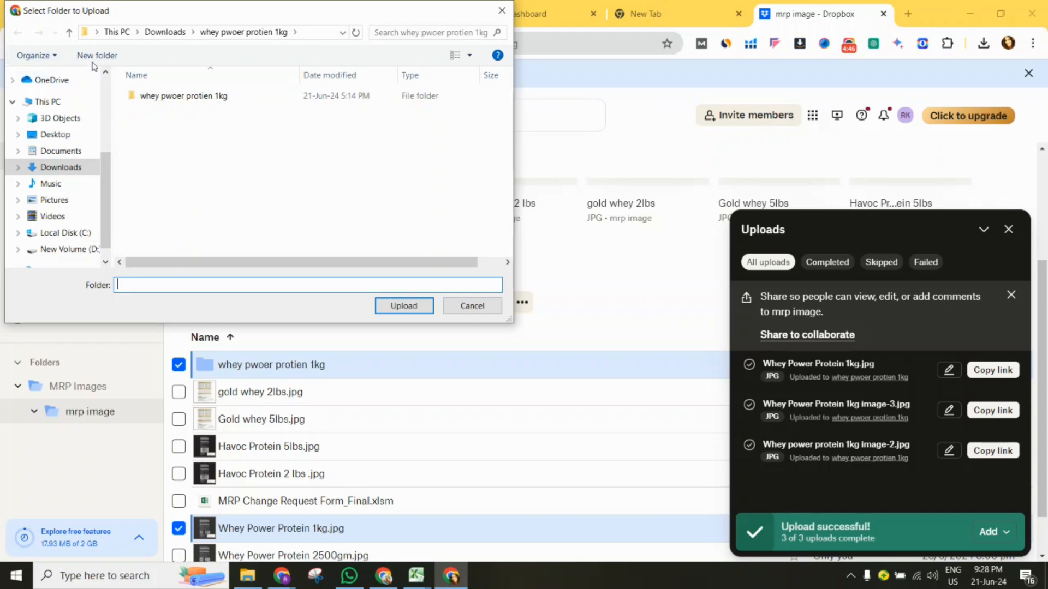
click(159, 32)
click(237, 131)
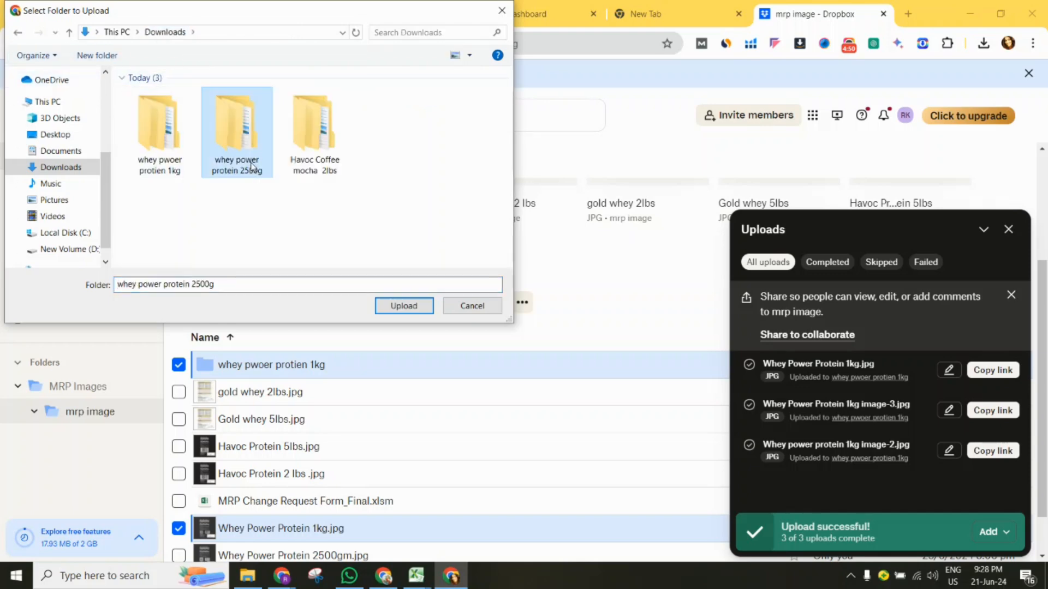
double_click(252, 163)
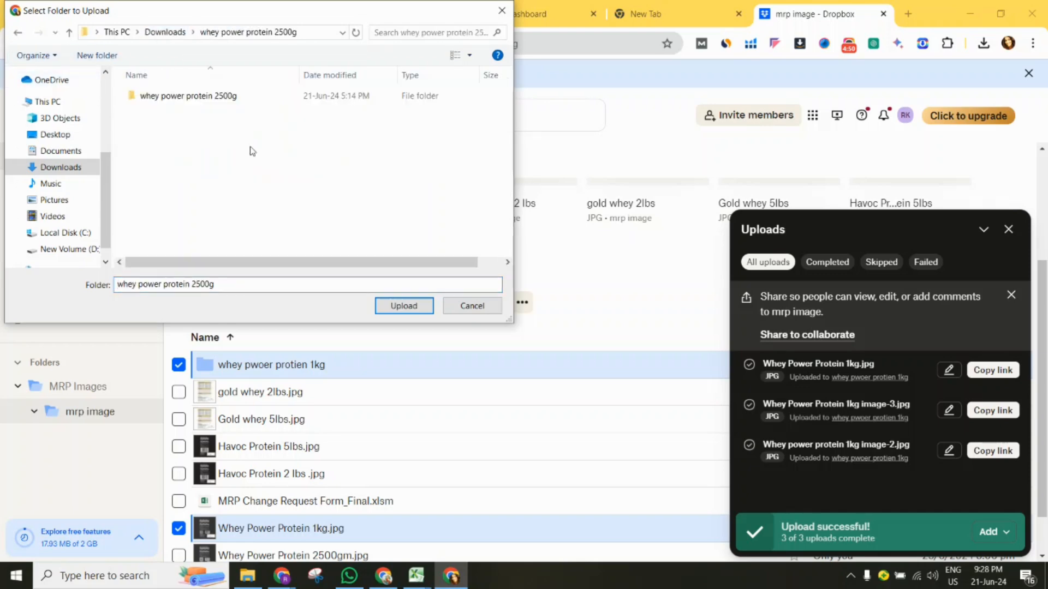
click(398, 311)
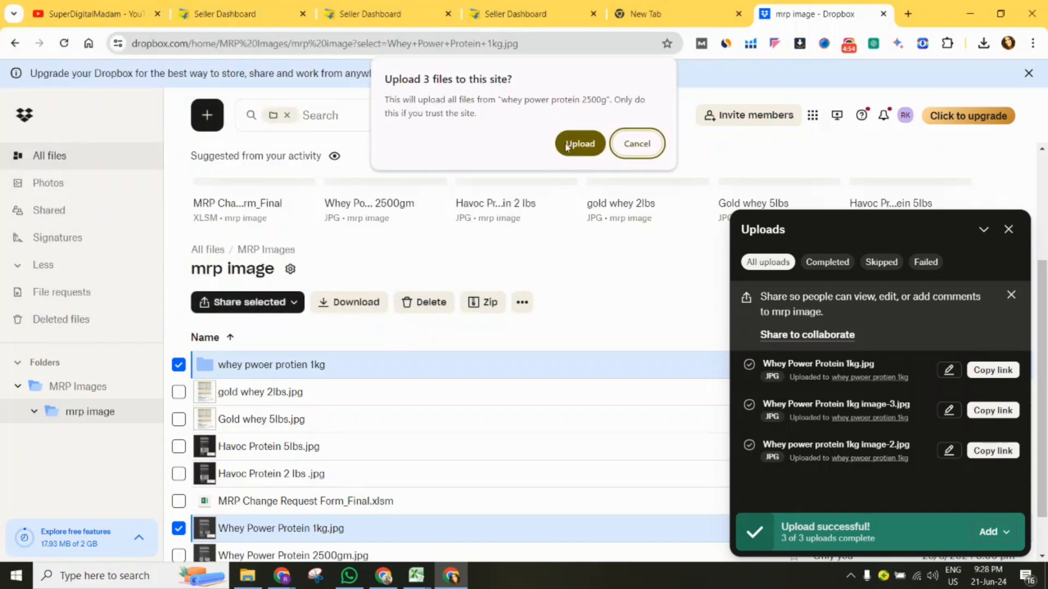
click(580, 142)
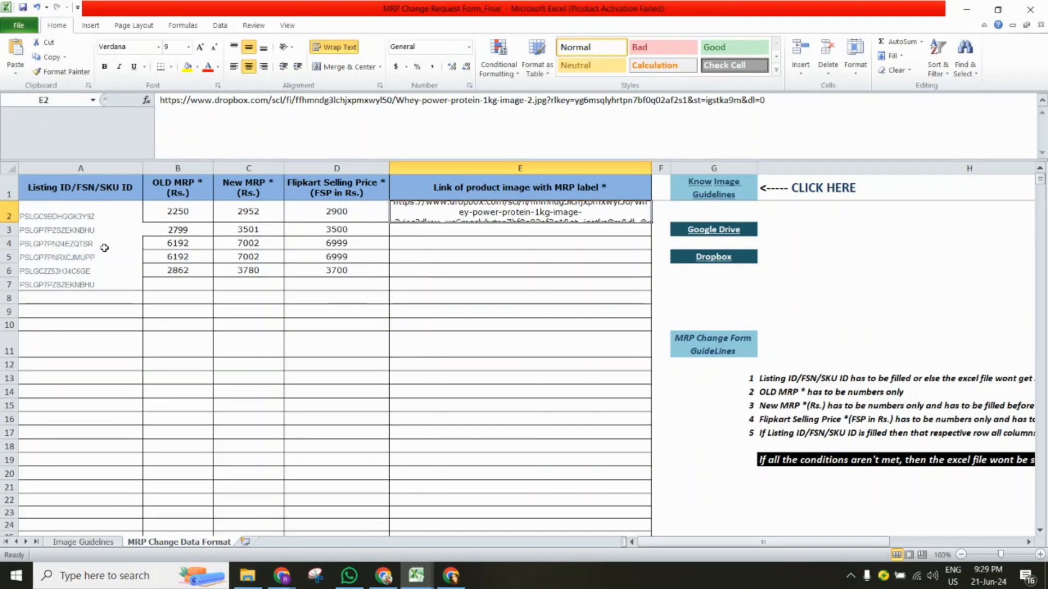
Increase the height of row 2 in the MRP change template to show the product's full image link
drag(15, 220, 15, 241)
click(495, 262)
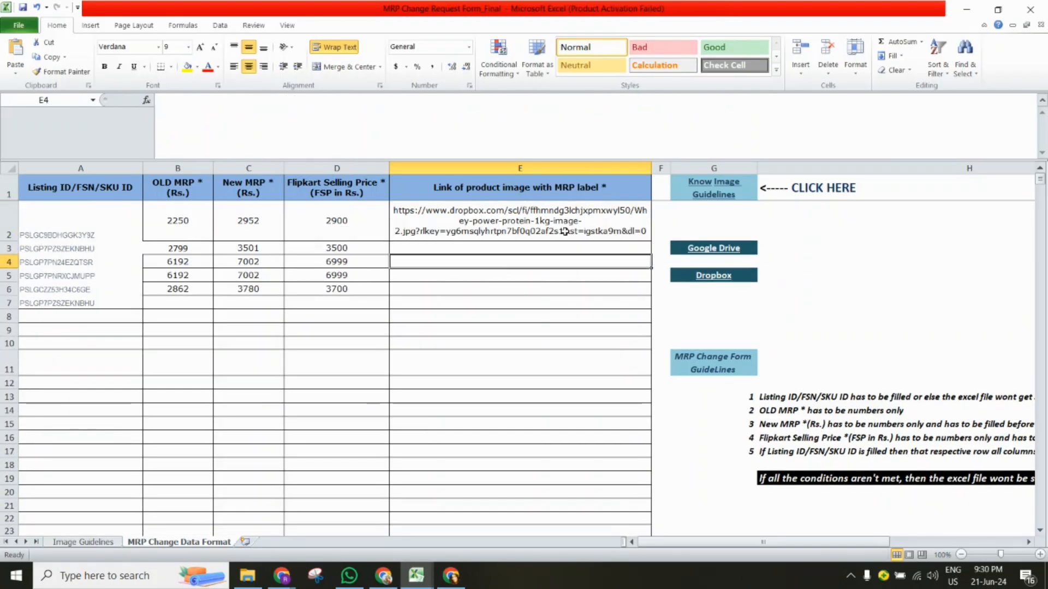
Try to open Dropbox through the template's Dropbox link, dismiss the message and select the image link in row 2
click(722, 284)
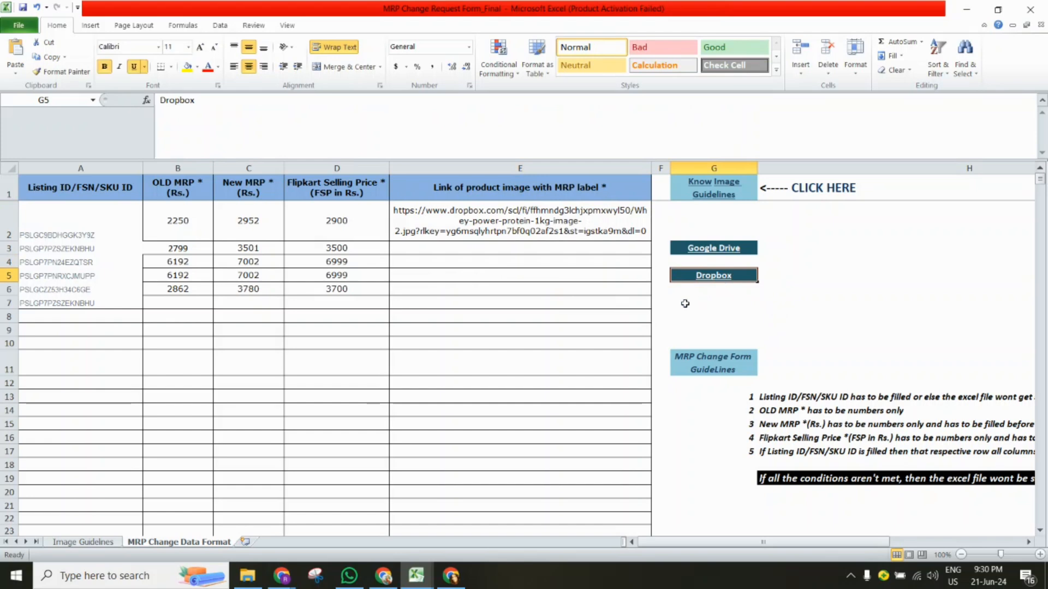
click(523, 312)
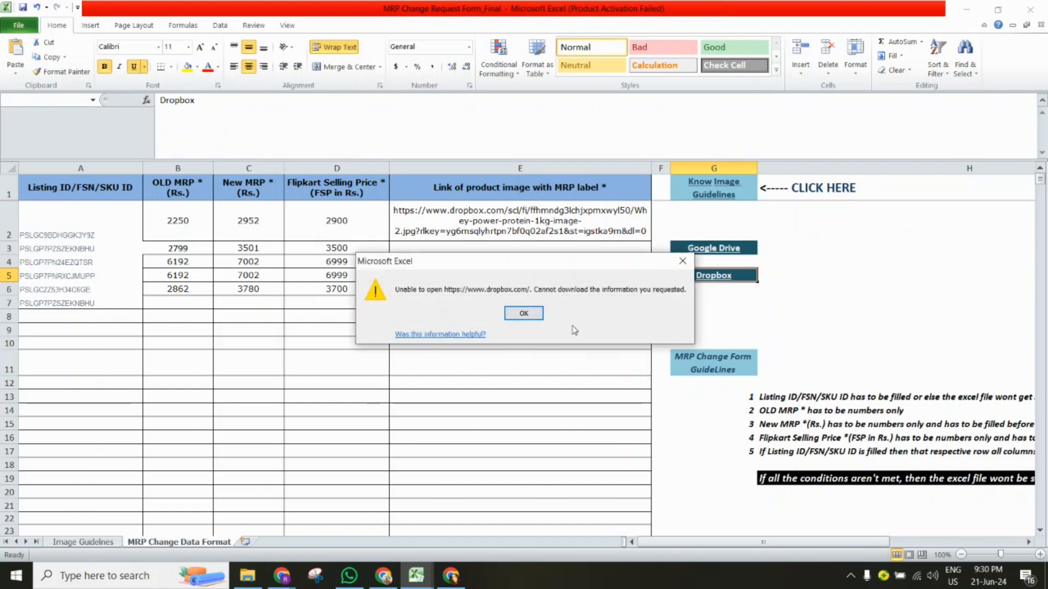
click(532, 312)
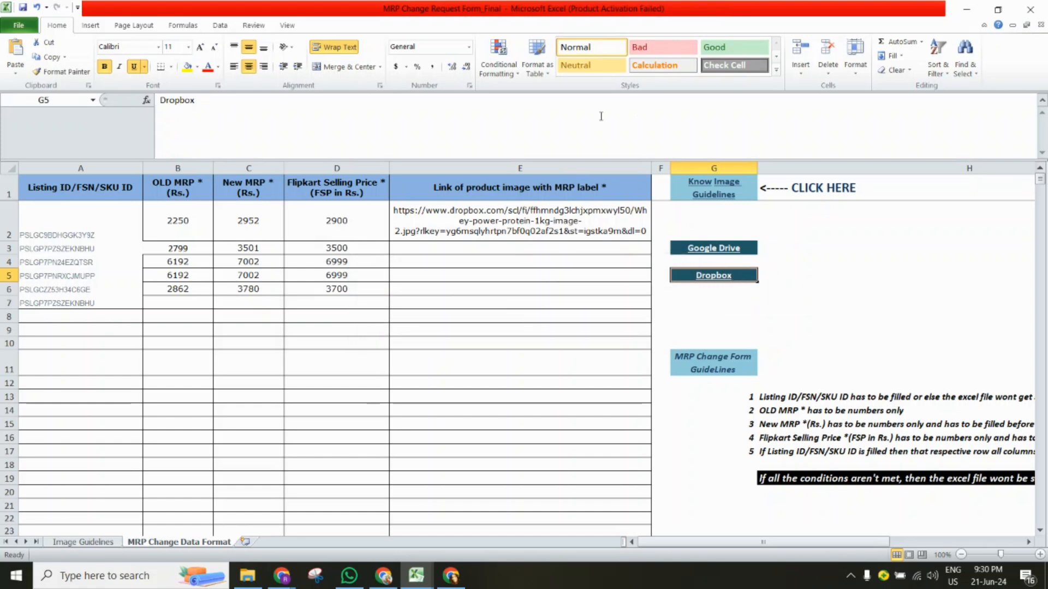
click(500, 214)
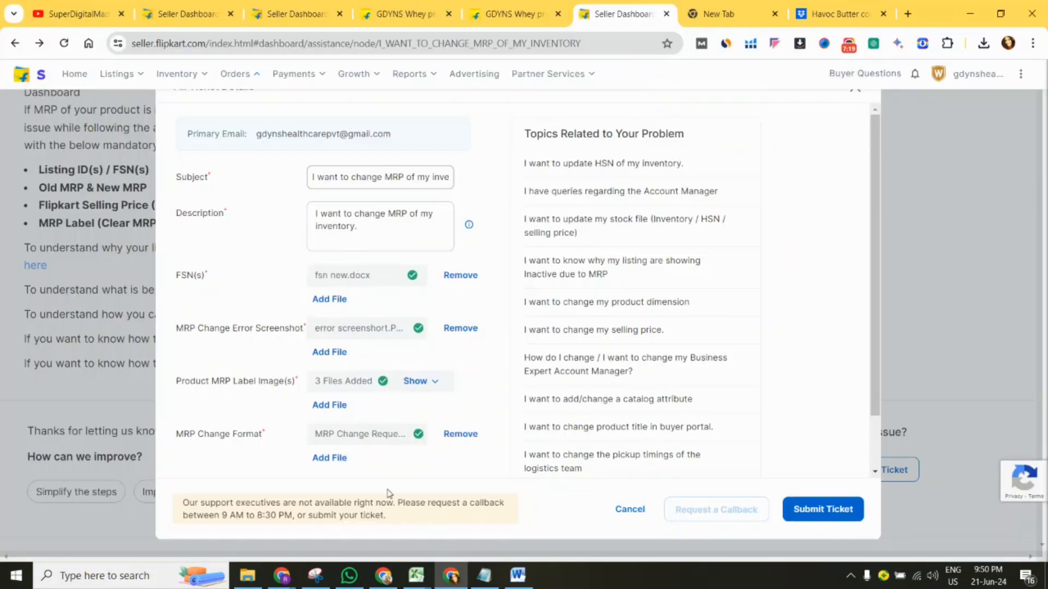
Open the "error screenshort" image from Downloads, examine the MRP field's error, and return to the Flipkart ticket form
click(248, 576)
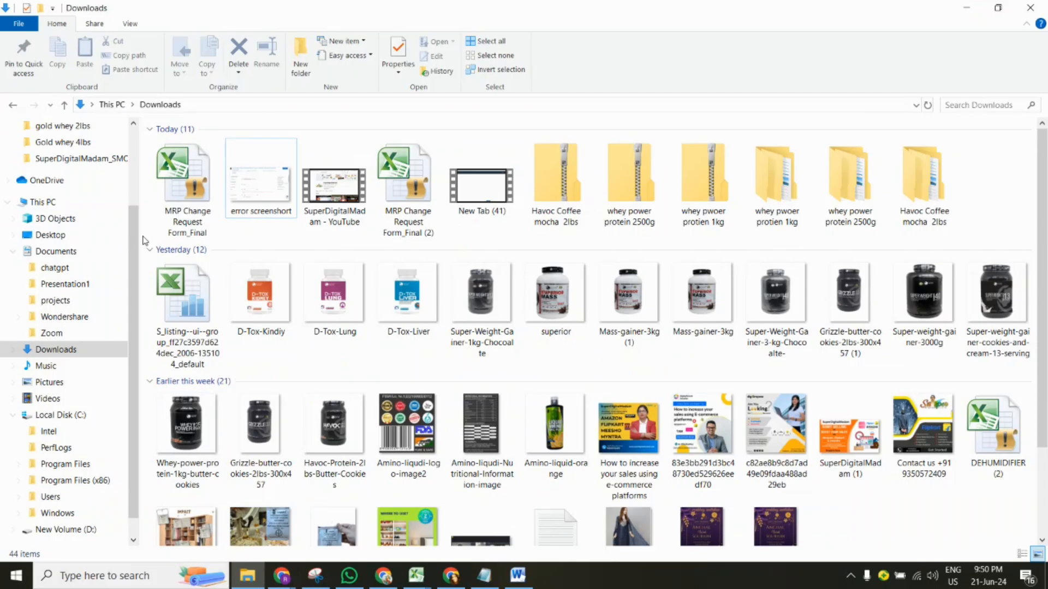
double_click(259, 199)
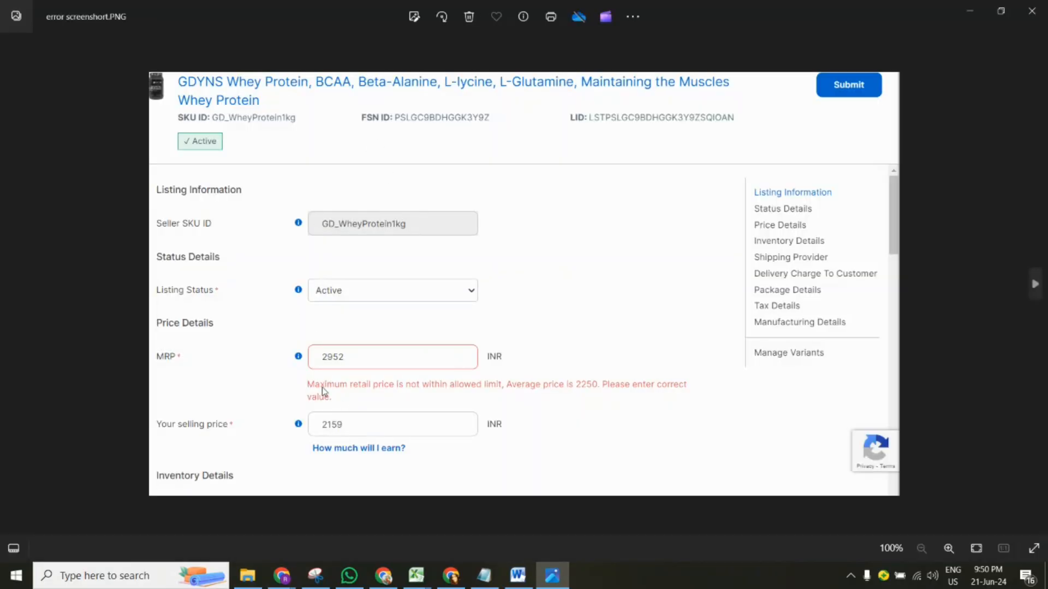
click(1031, 18)
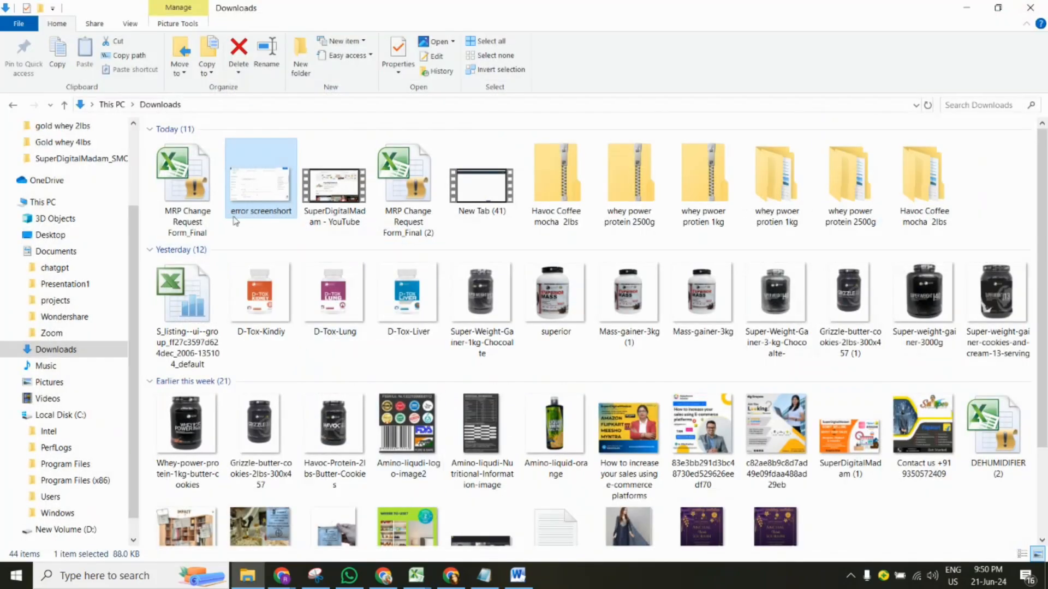
click(968, 7)
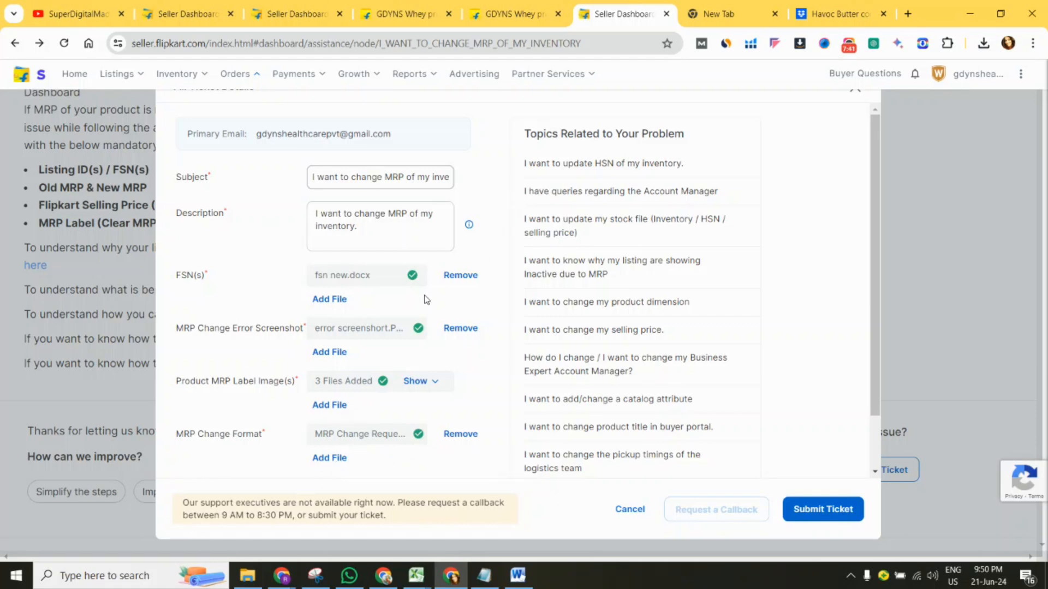
Open the support ticket's description text for editing
click(383, 225)
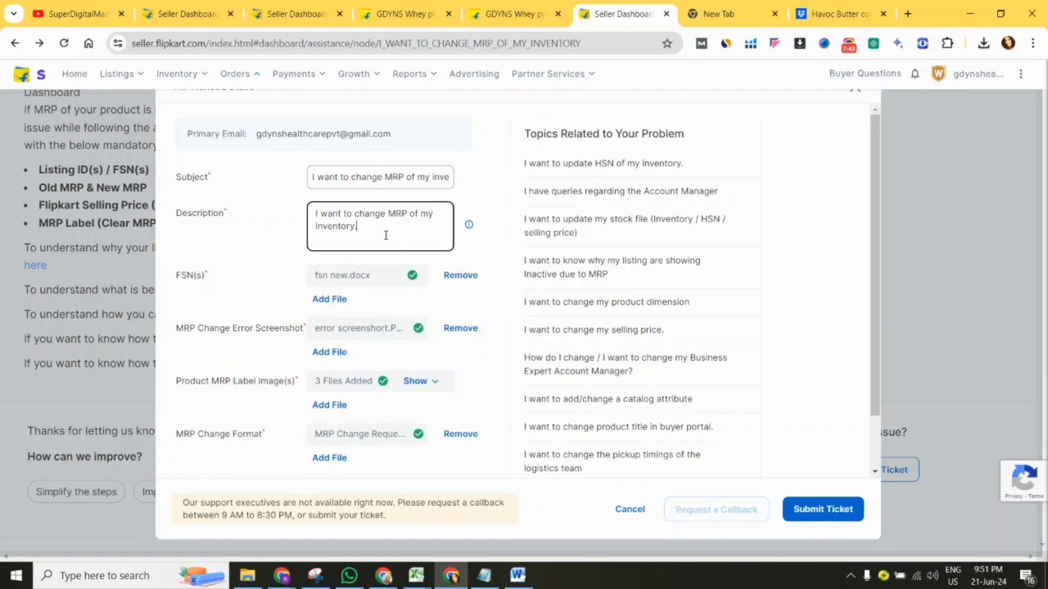